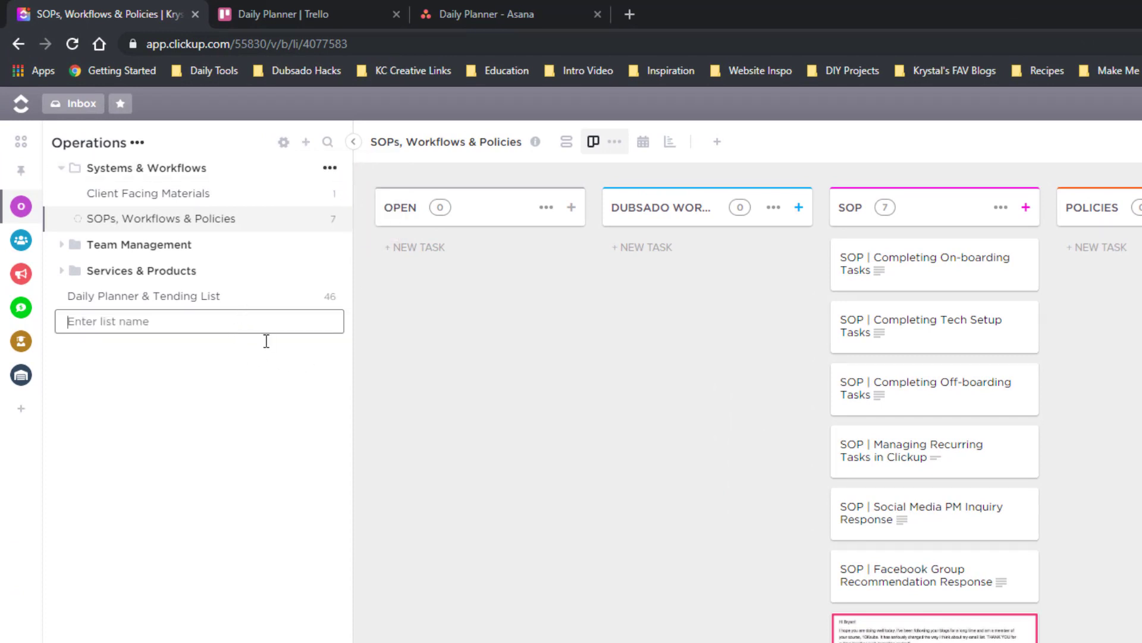
Create a list named DAILY PLANNER in the Operations space and display it as a board.
type("DAILY PLANNER")
key("Return")
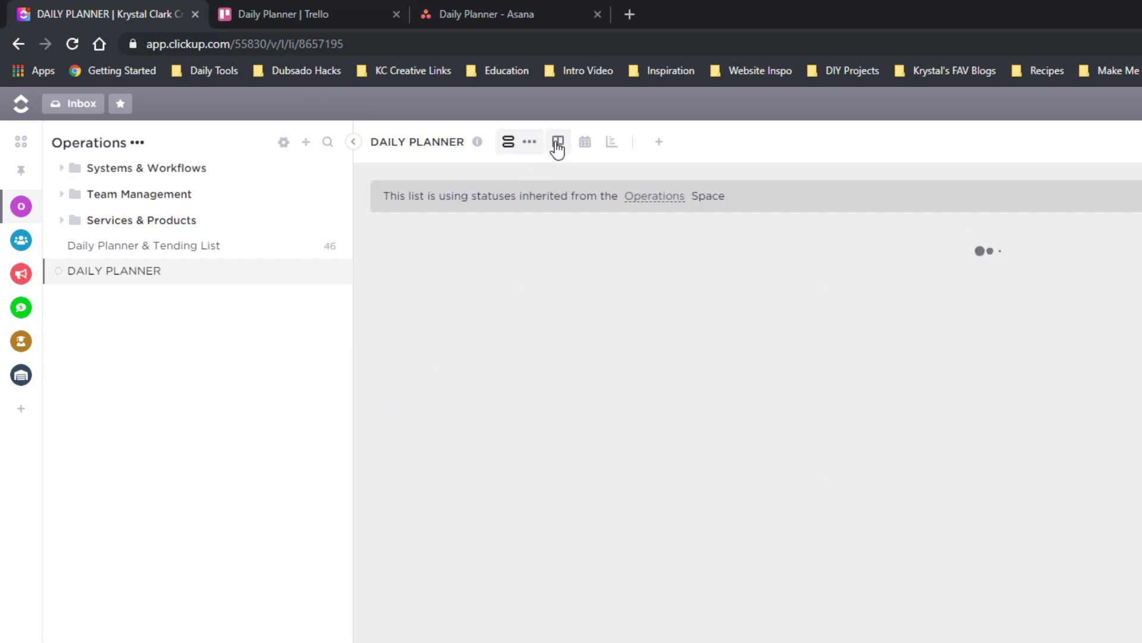
left_click(557, 145)
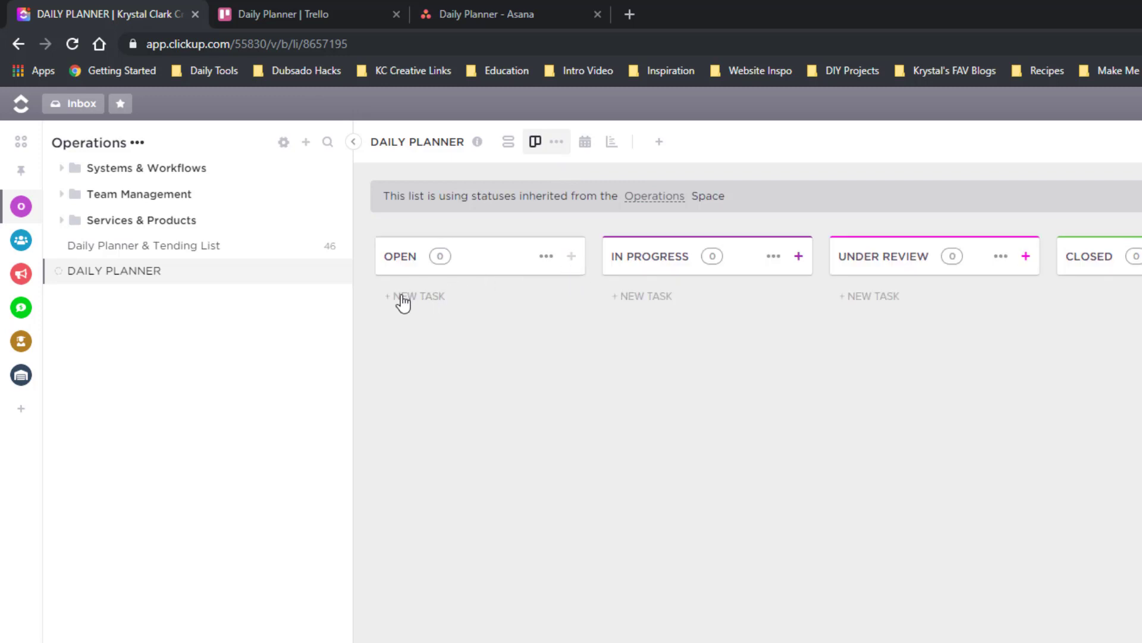
Switch the DAILY PLANNER list from the space statuses to custom statuses.
left_click(330, 274)
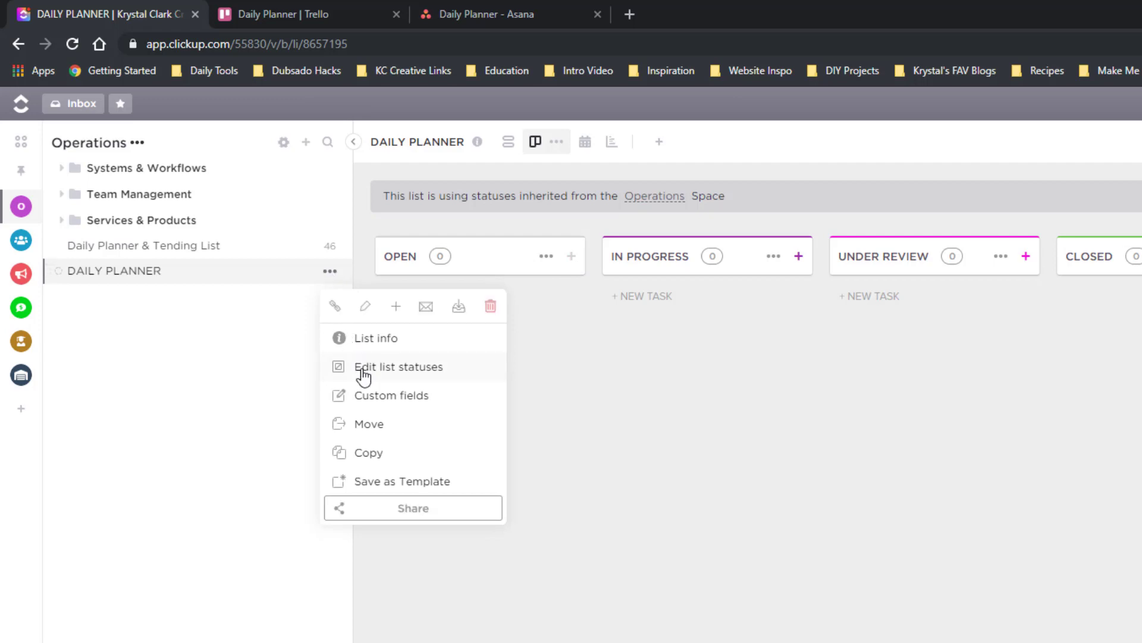
left_click(365, 368)
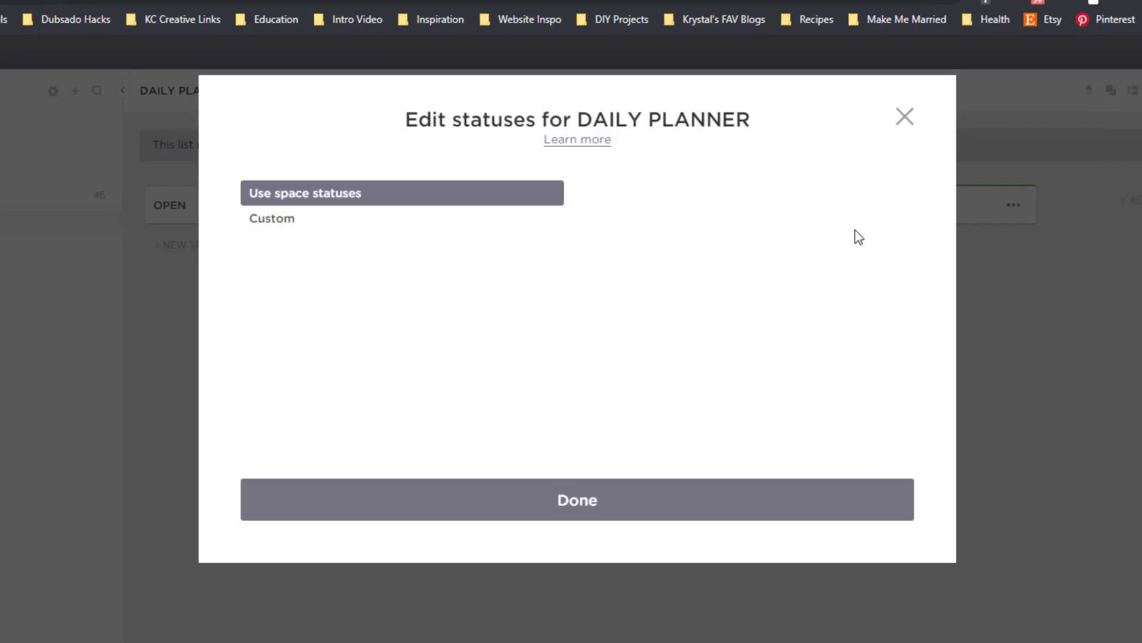
left_click(278, 220)
Rename the active statuses OPEN, IN PROGRESS and UNDER REVIEW as TO PLAN, MONDAY and TUESDAY.
left_click(662, 215)
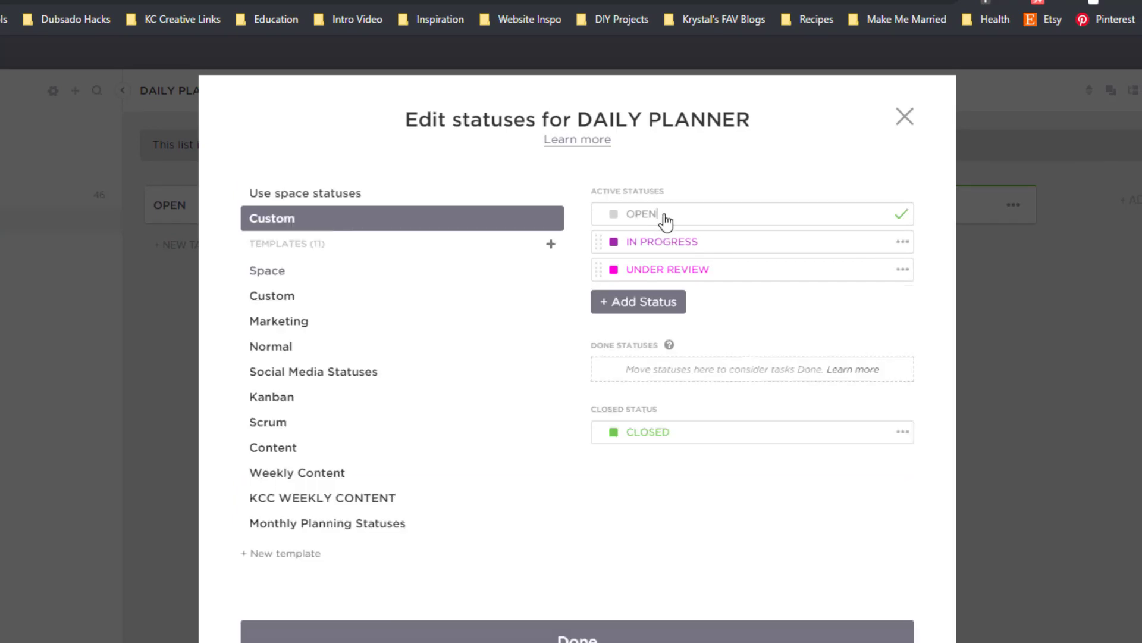
double_click(661, 216)
type("TO PLA")
left_click_drag(712, 248, 622, 248)
type("MONDAY")
left_click(632, 277)
key("ctrl+a")
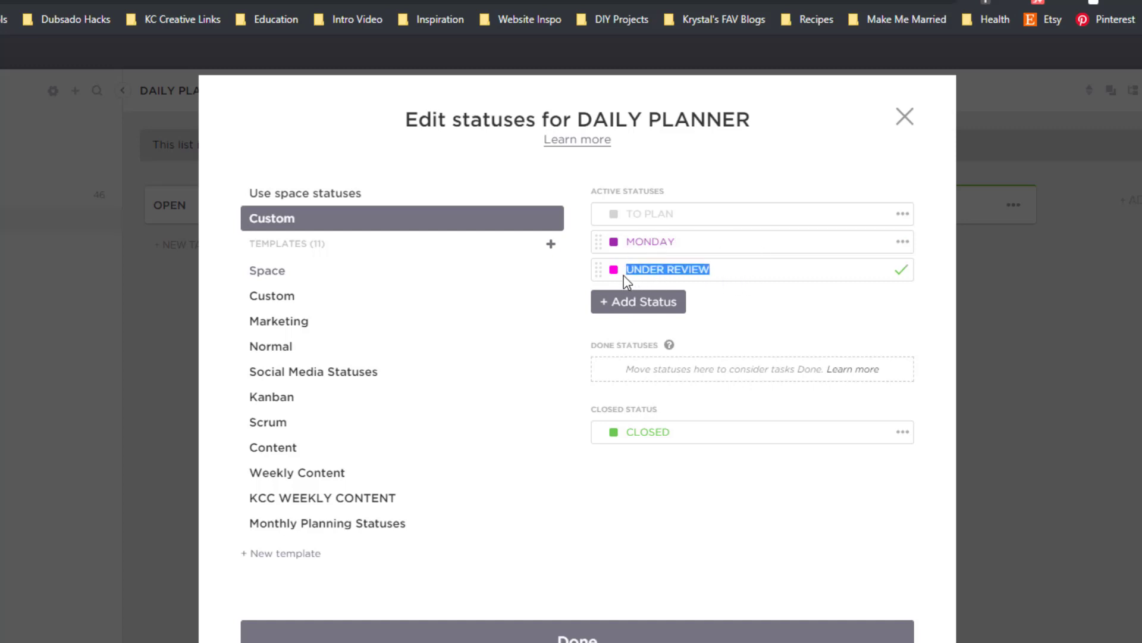
type("TUESDAY")
Add the active statuses WEDNESDAY, THURSDAY, FRIDAY, SATURDAY and SUNDAY after TUESDAY.
left_click(649, 305)
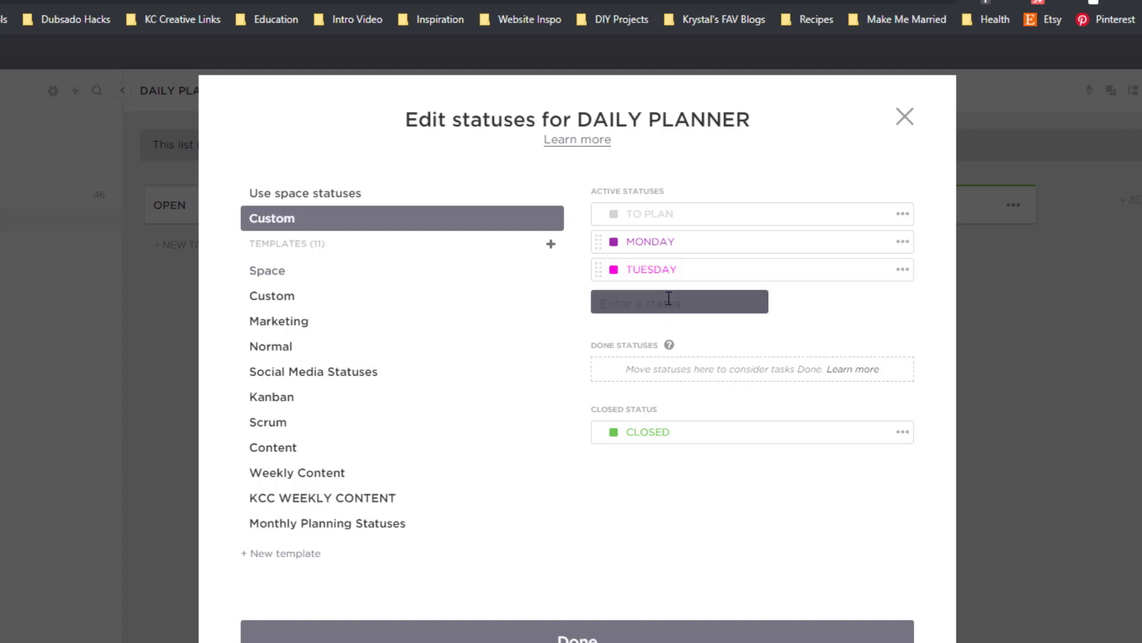
type("WEDNESDAY")
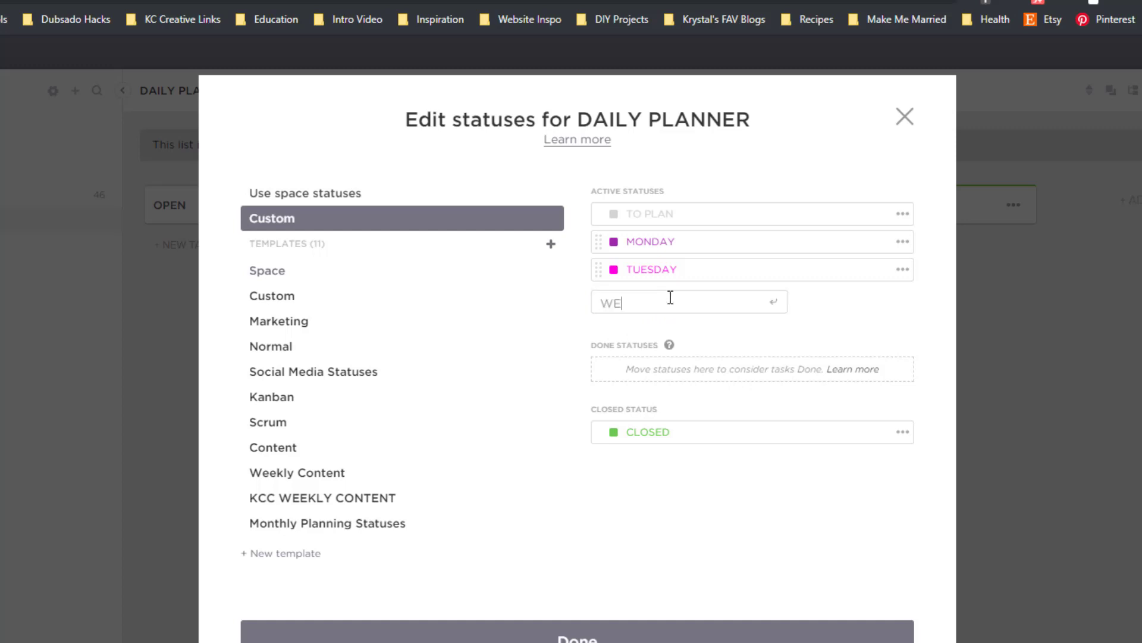
key("Return")
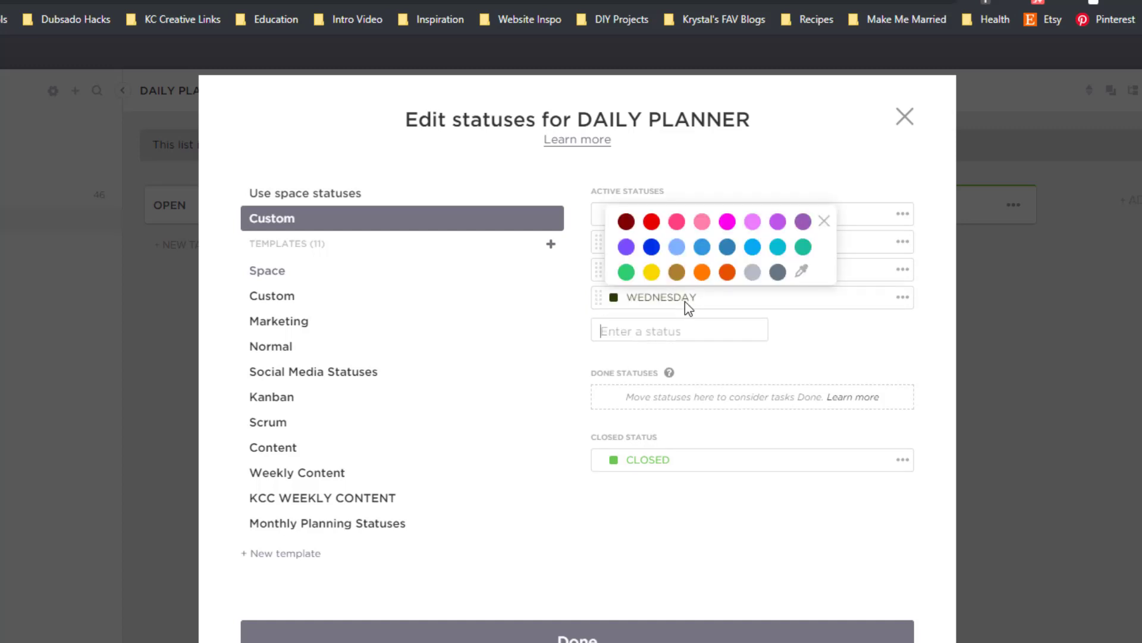
type("THURSDAY")
key("Return")
type("FRIDAY")
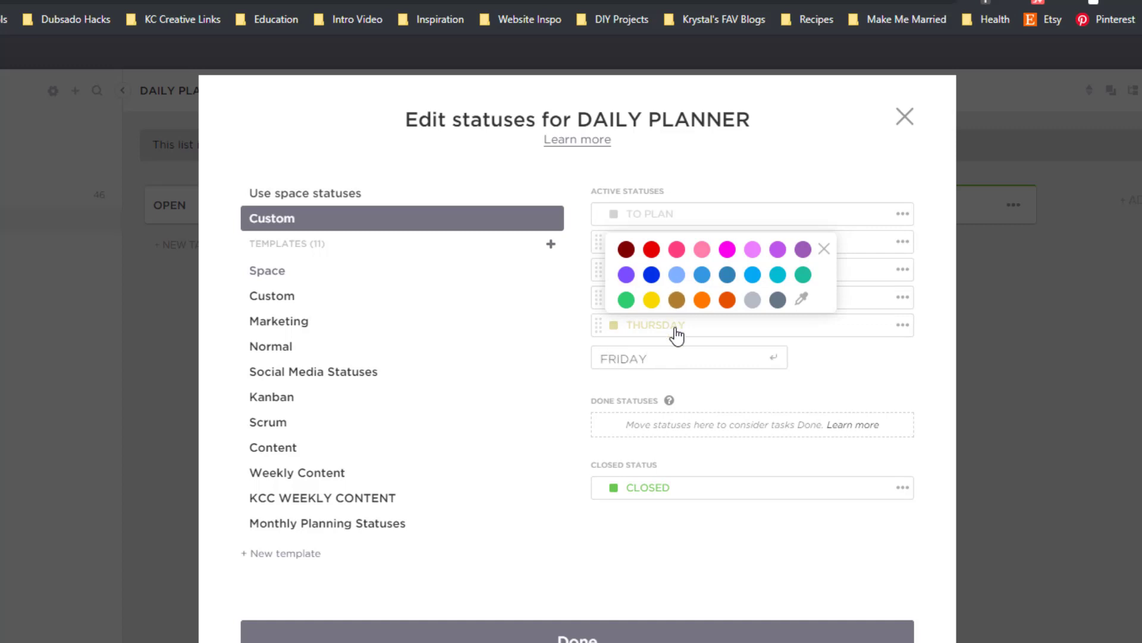
key("Return")
type("SATURDAY")
key("Return")
type("SUNDAY")
key("Return")
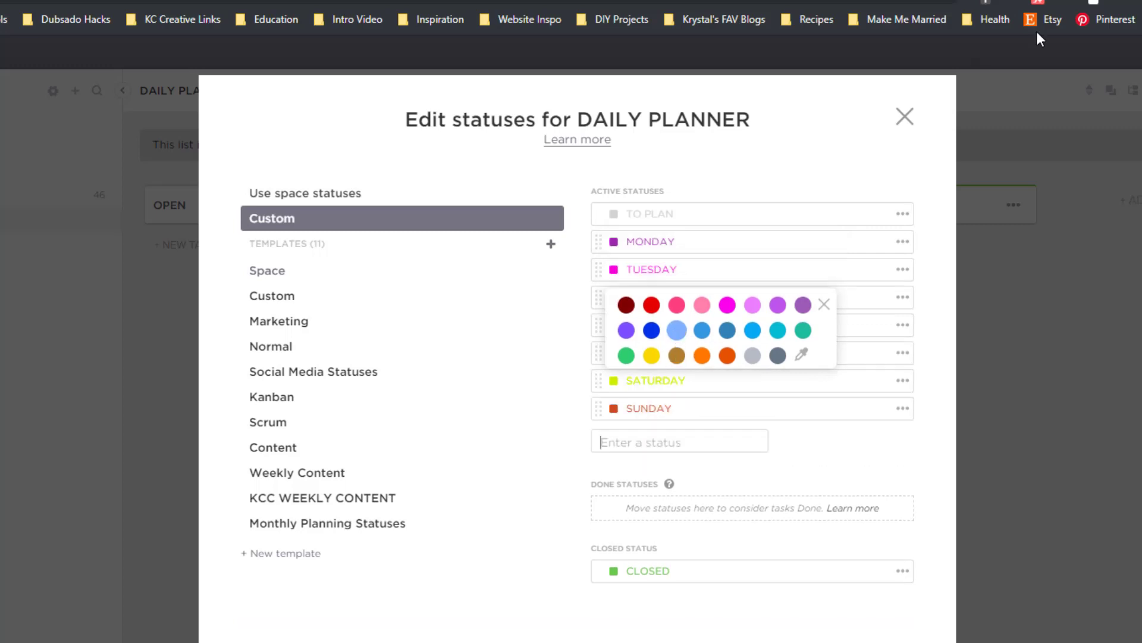
Set the colour of the SATURDAY and SUNDAY statuses to slate grey.
left_click(823, 332)
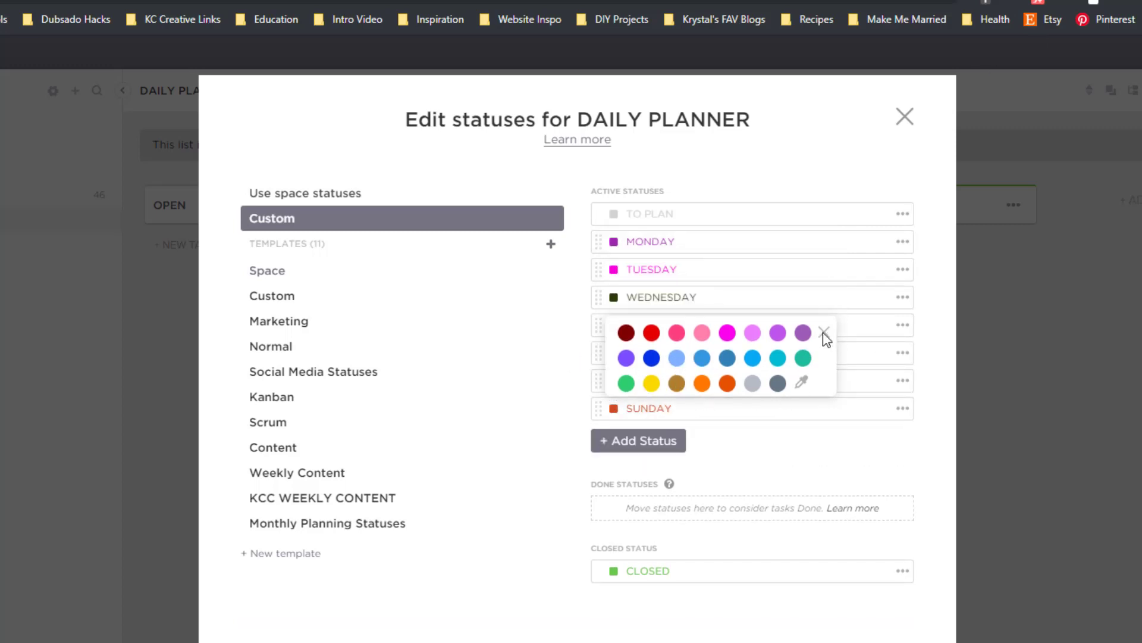
left_click(614, 381)
left_click(777, 355)
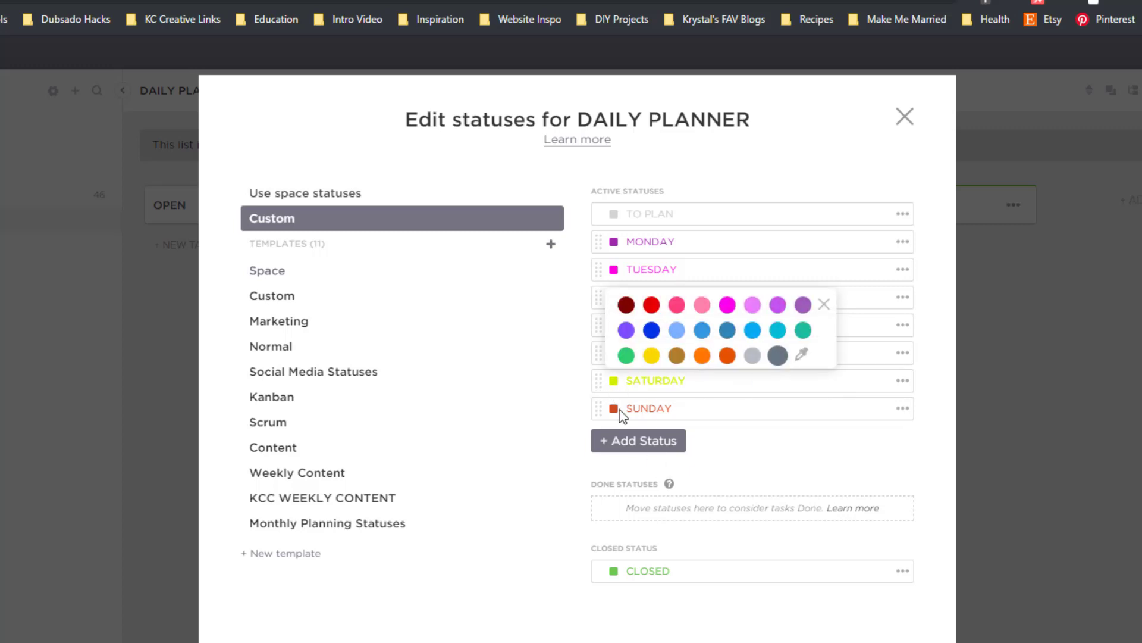
left_click(614, 409)
left_click(778, 383)
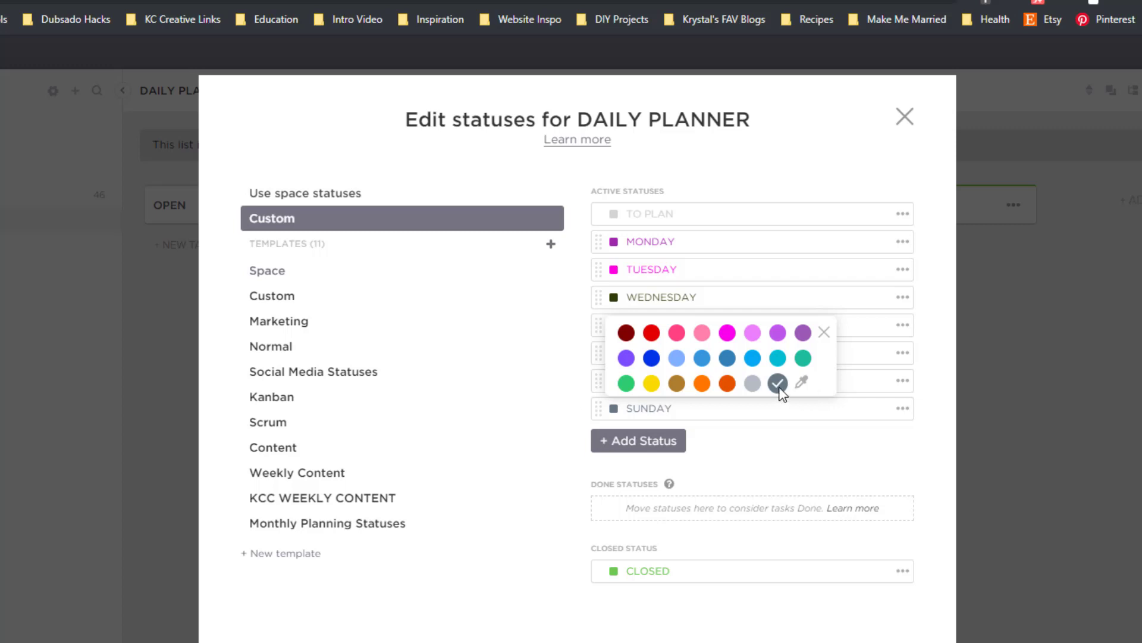
left_click(823, 332)
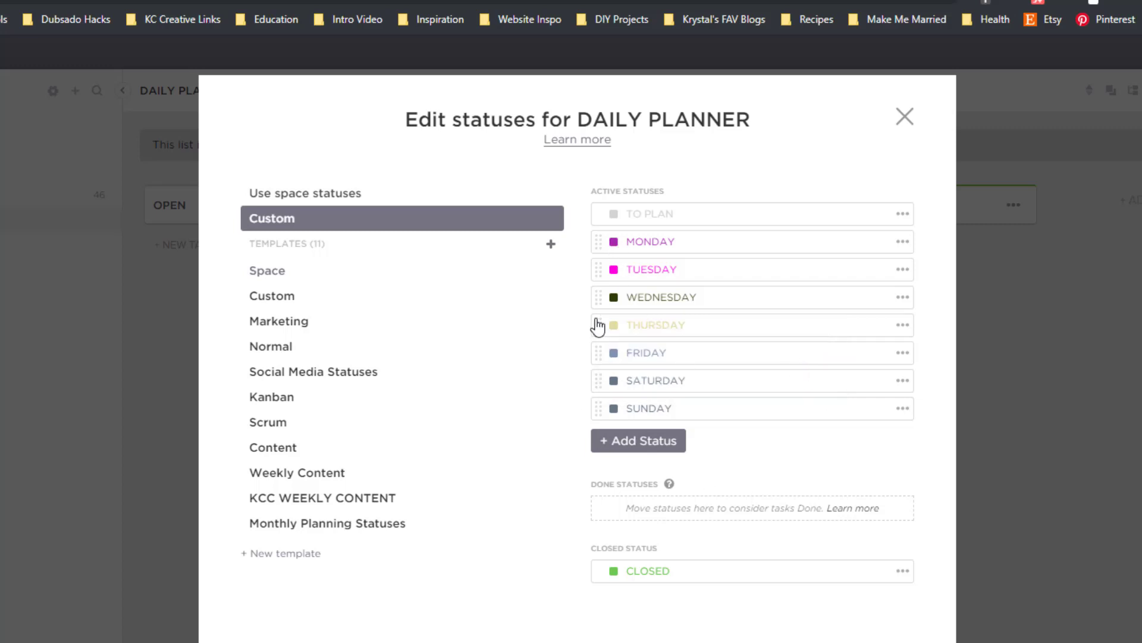
Set the MONDAY status colour to the lighter purple and the TUESDAY status colour to yellow.
left_click(614, 244)
left_click(802, 165)
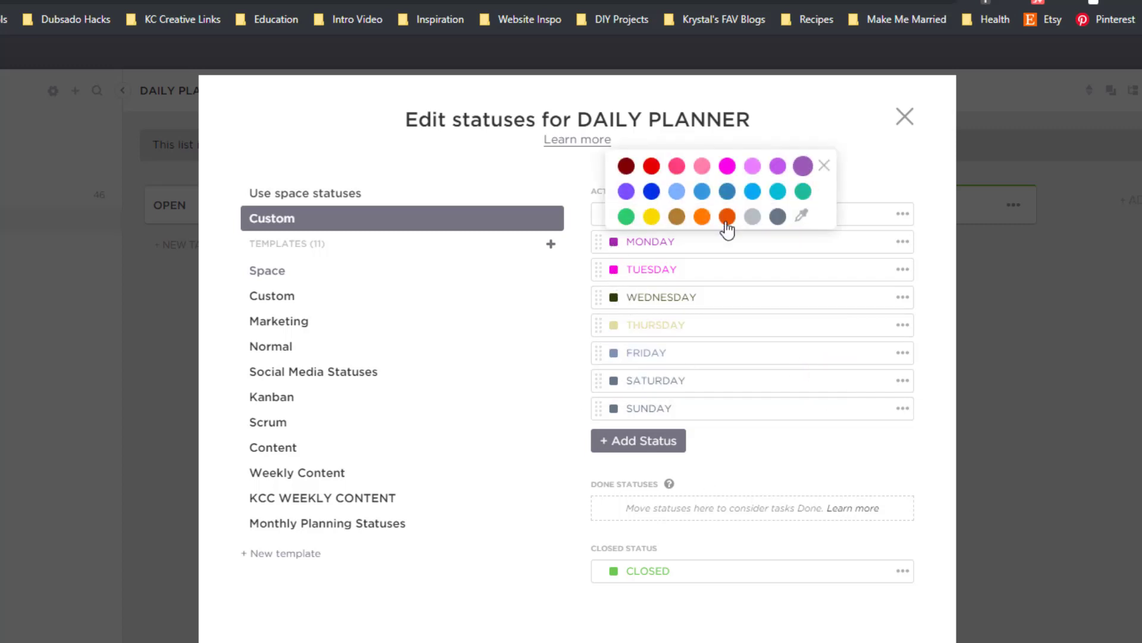
left_click(614, 269)
left_click(614, 270)
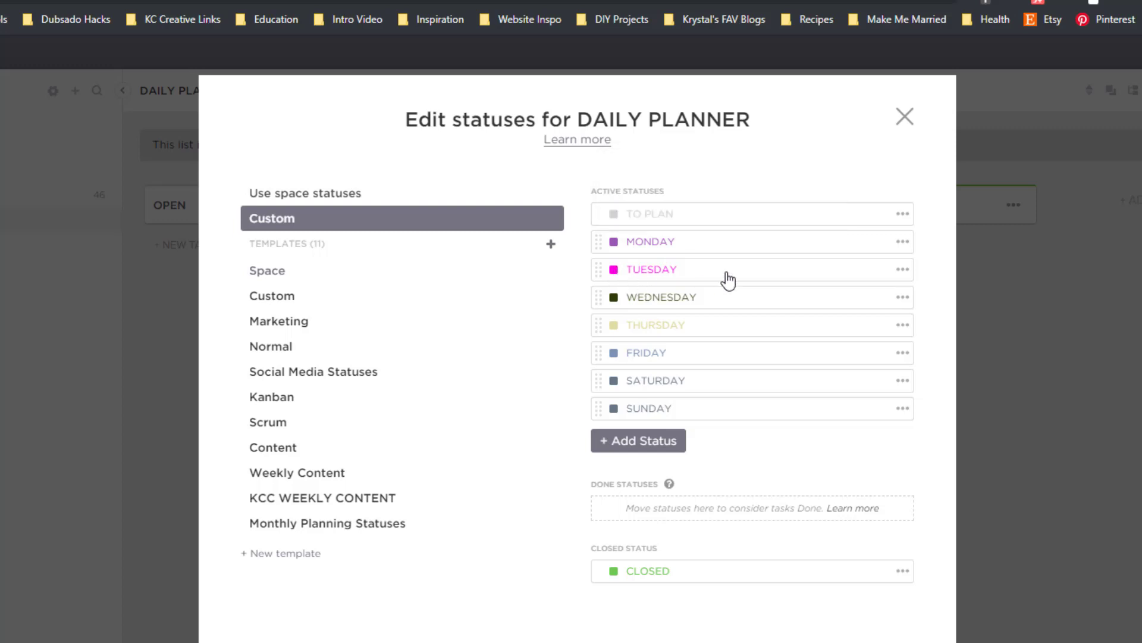
left_click(651, 244)
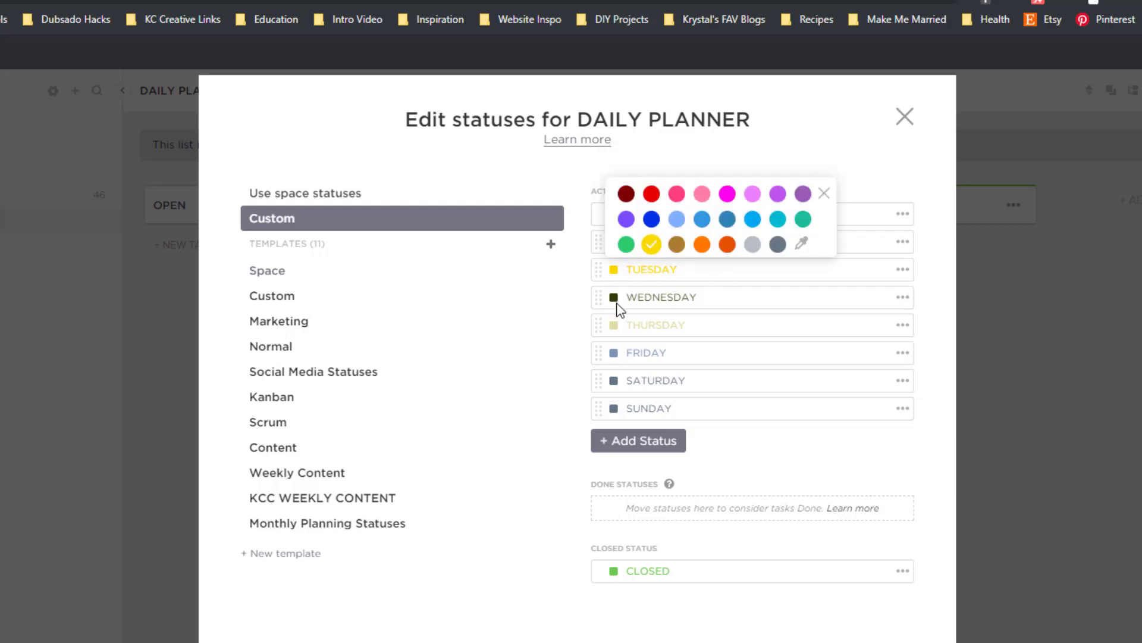
Set the WEDNESDAY status colour to bright sky blue.
left_click(616, 304)
left_click(753, 247)
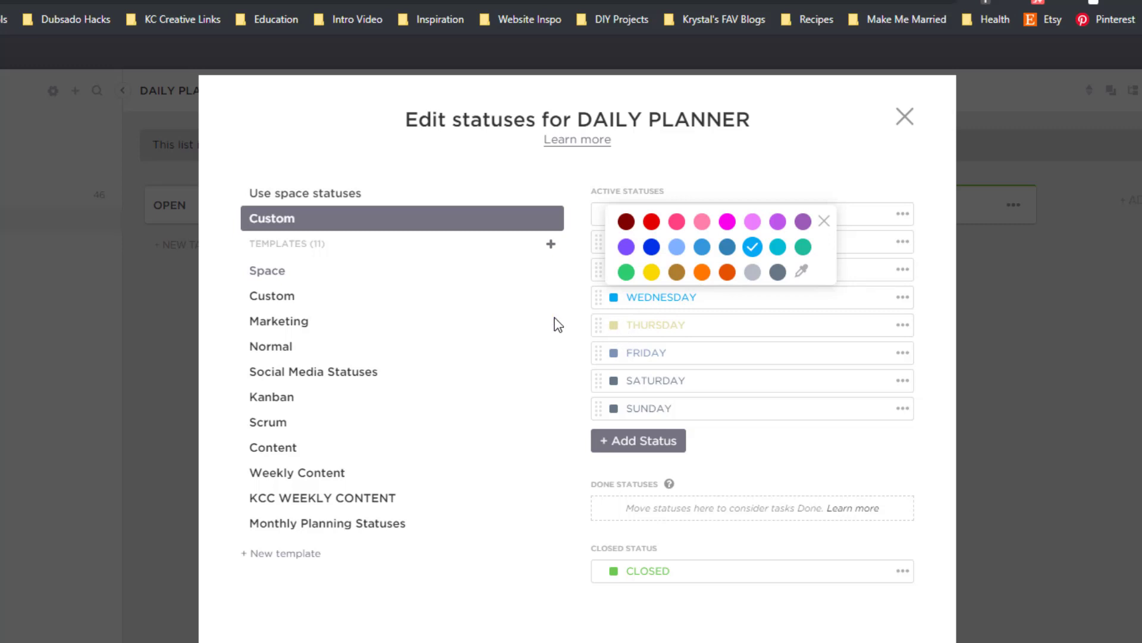
left_click(825, 222)
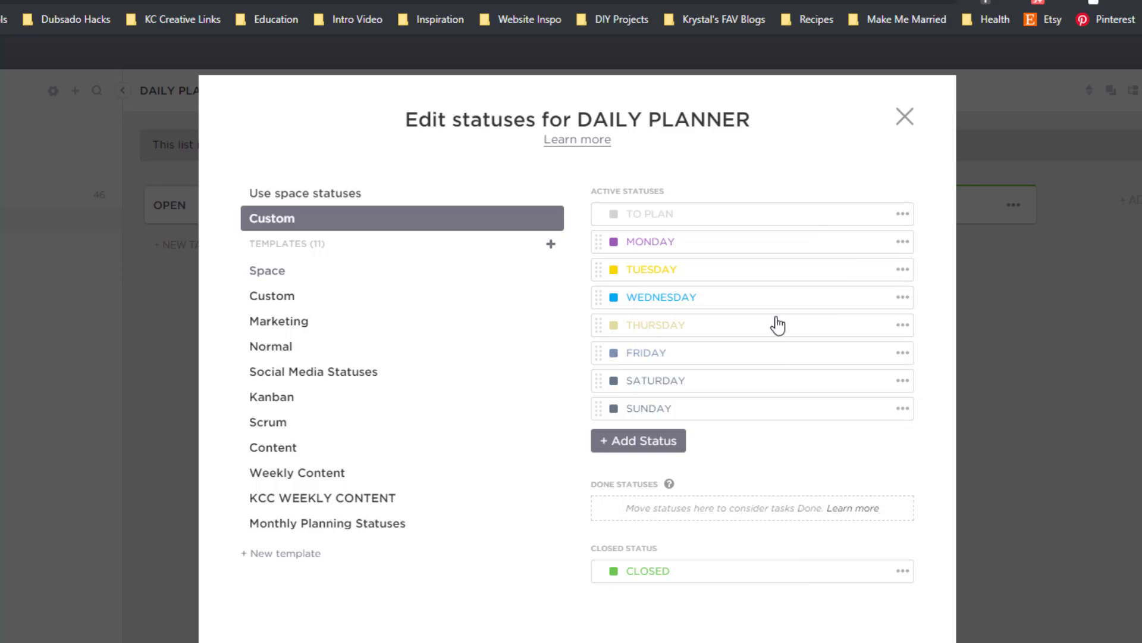
Set the colour of the FRIDAY and THURSDAY statuses to turquoise.
left_click(613, 352)
left_click(778, 303)
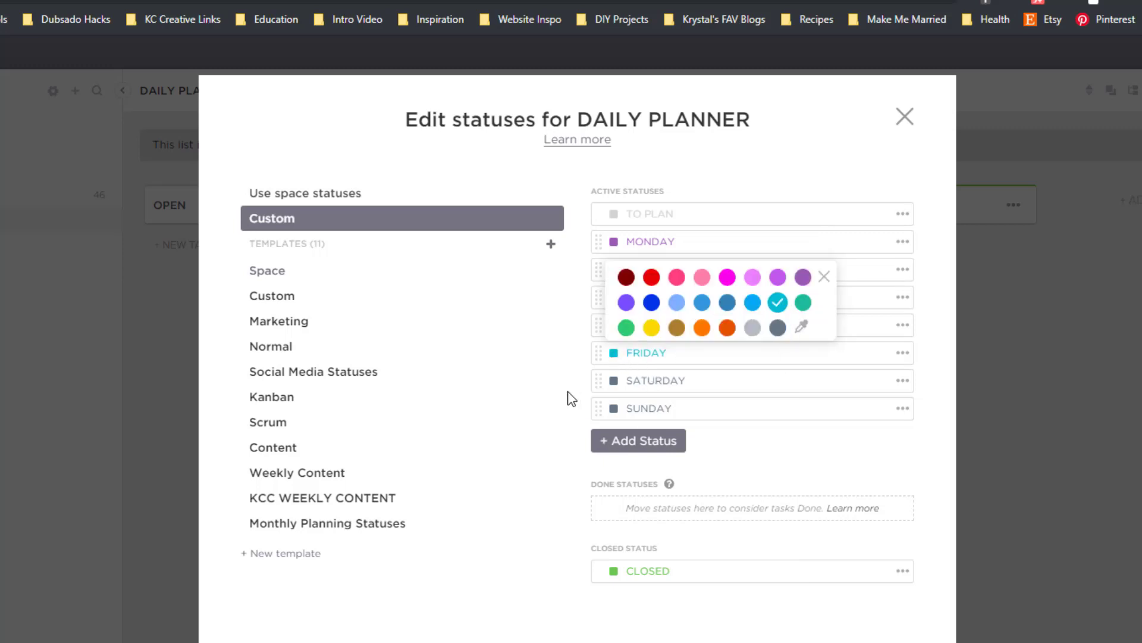
left_click(824, 277)
left_click(613, 325)
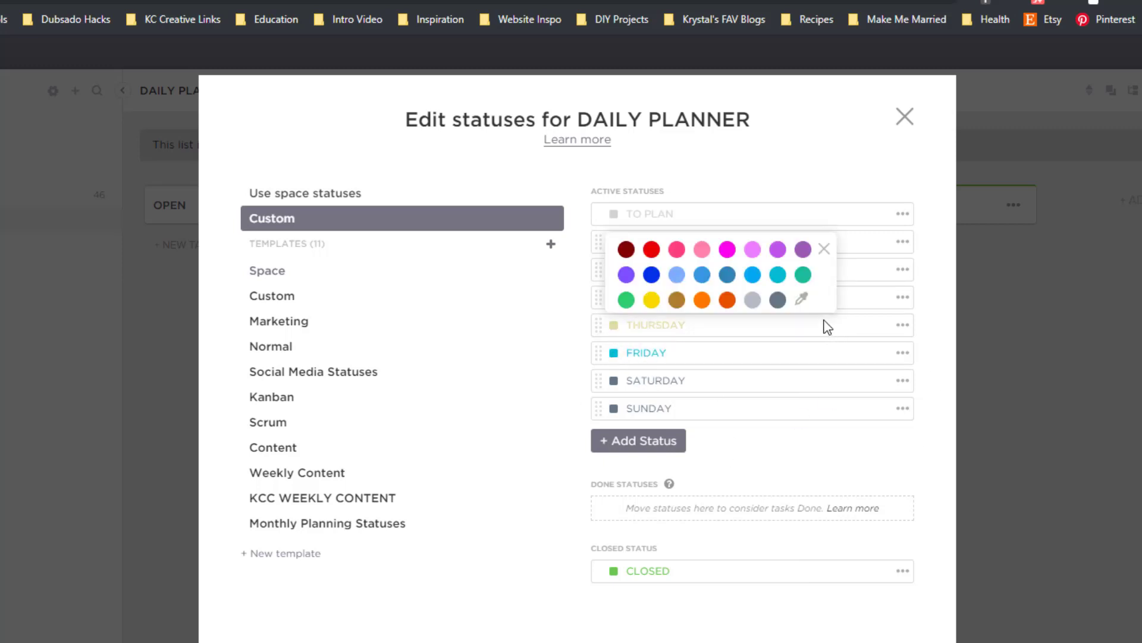
left_click(778, 275)
left_click(515, 281)
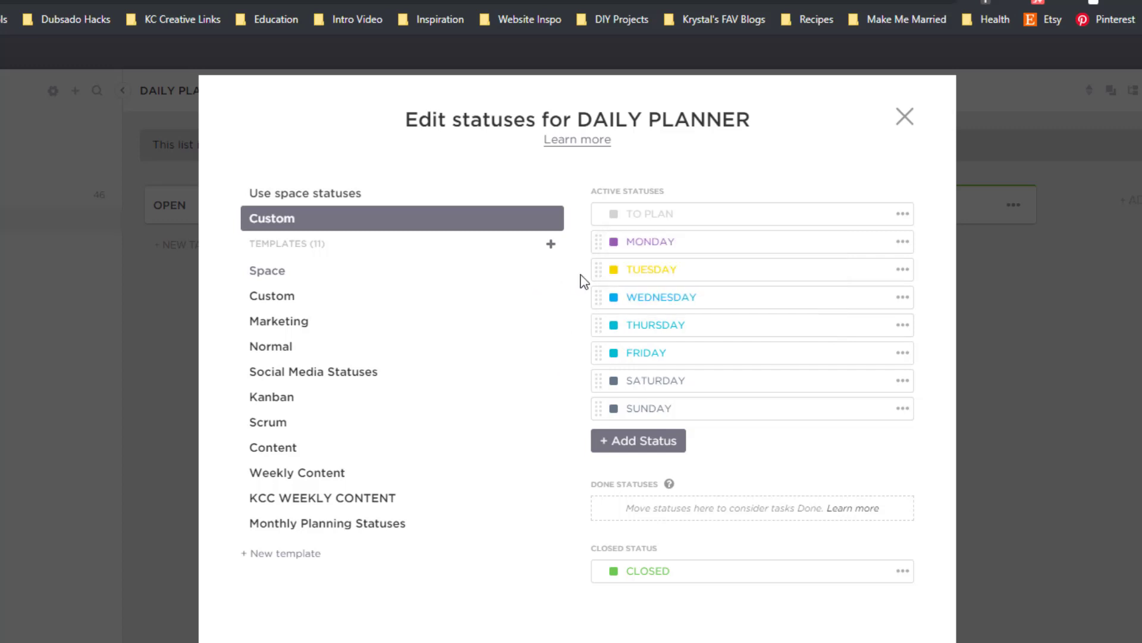
Change the TUESDAY status colour to the same sky blue as WEDNESDAY and save the custom statuses.
left_click(627, 171)
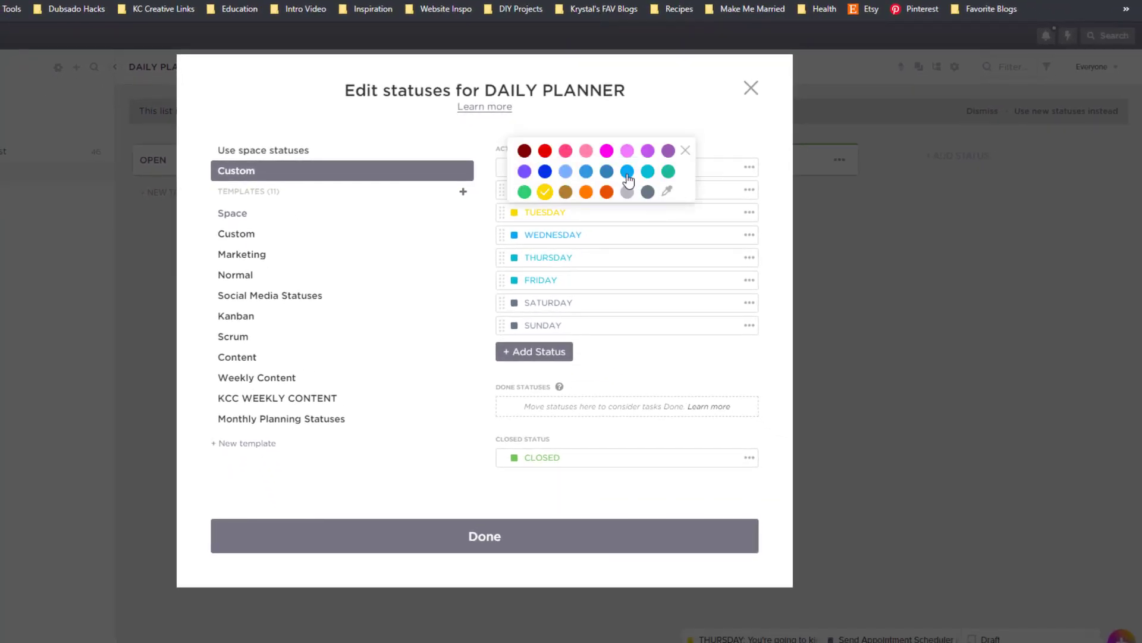
left_click(472, 553)
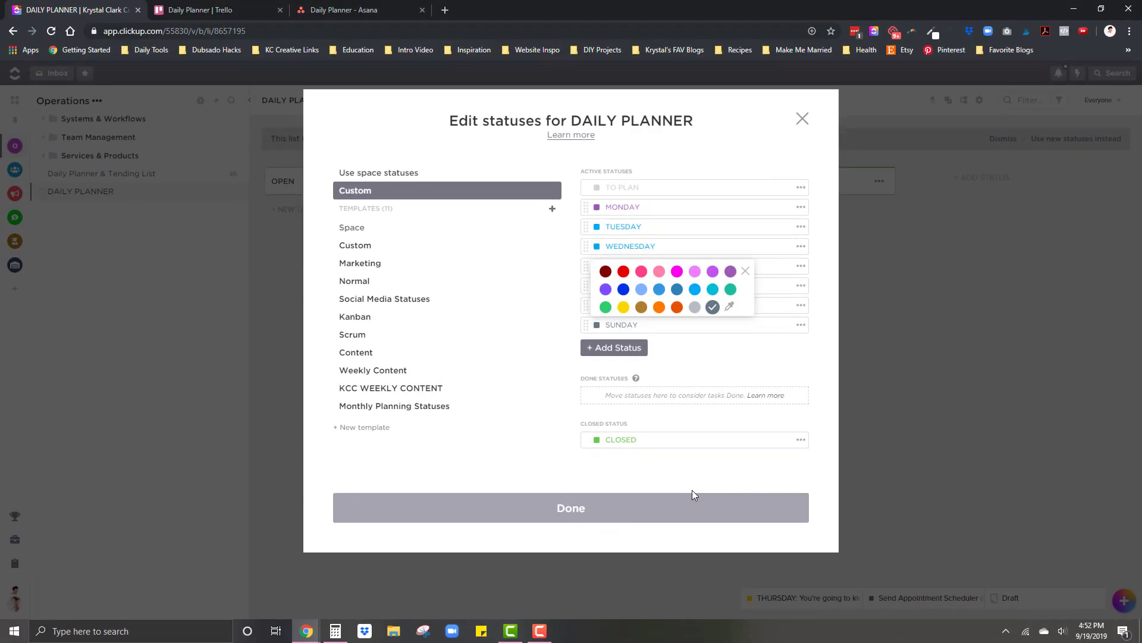
left_click(692, 492)
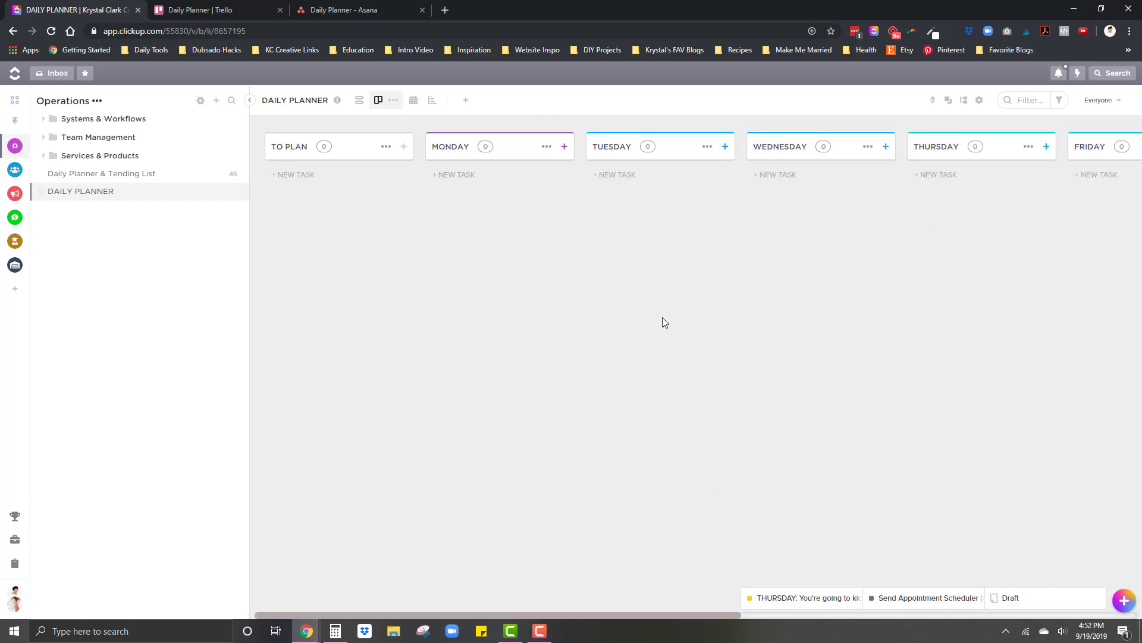
Add a task named Check Emails to the MONDAY column.
left_click(450, 176)
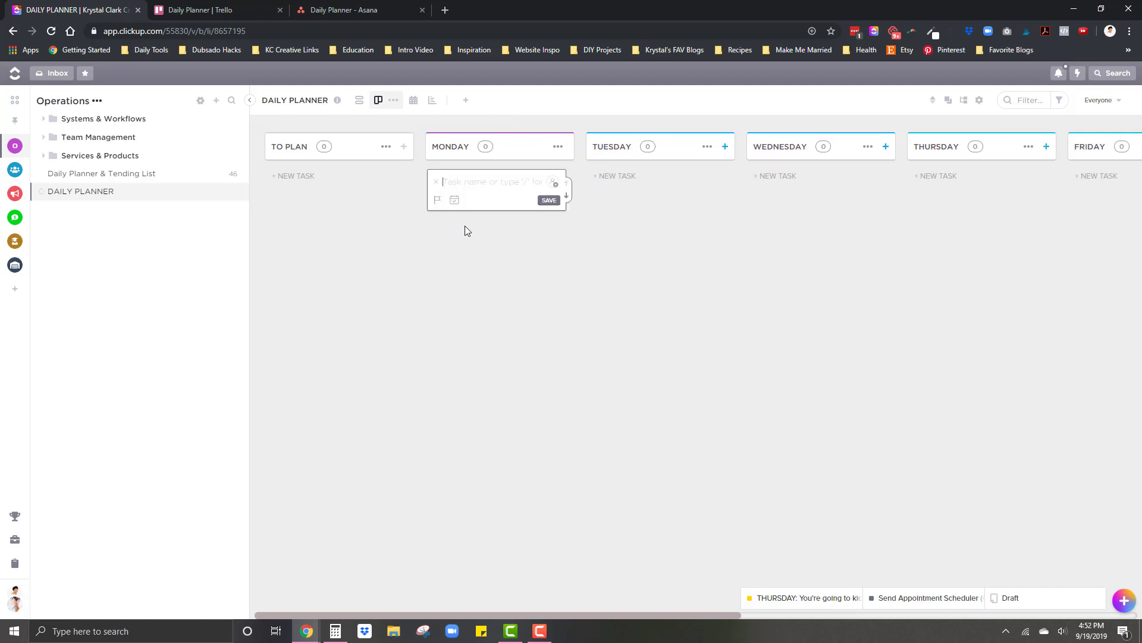
type("cHEC")
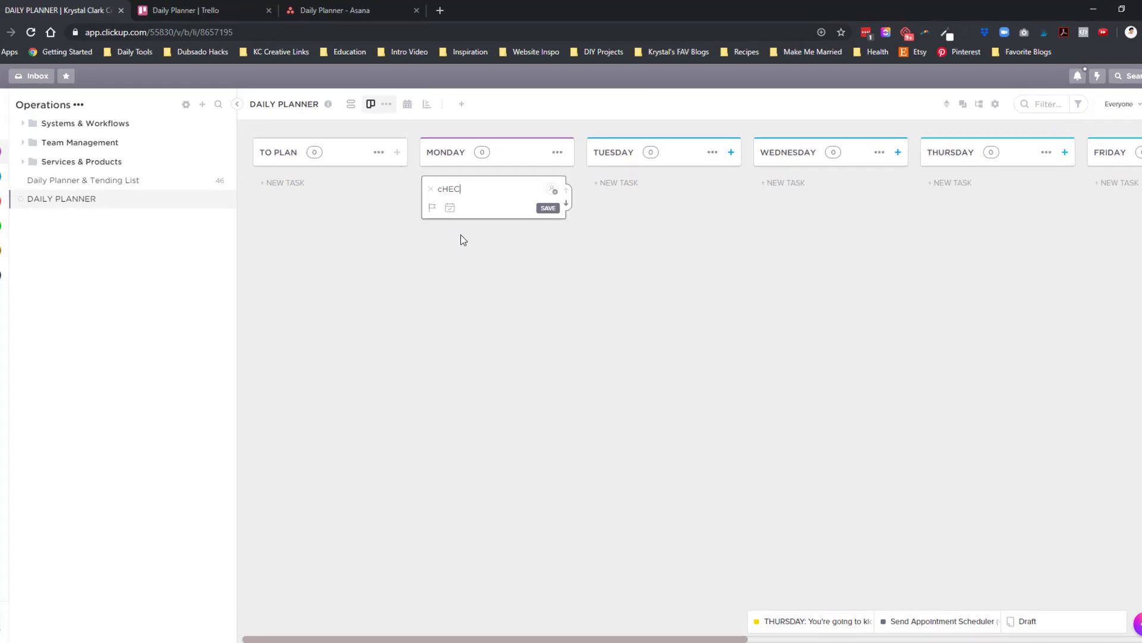
key("BackSpace")
key("BackSpace")
key("BackSpace")
key("BackSpace")
type("Check Email")
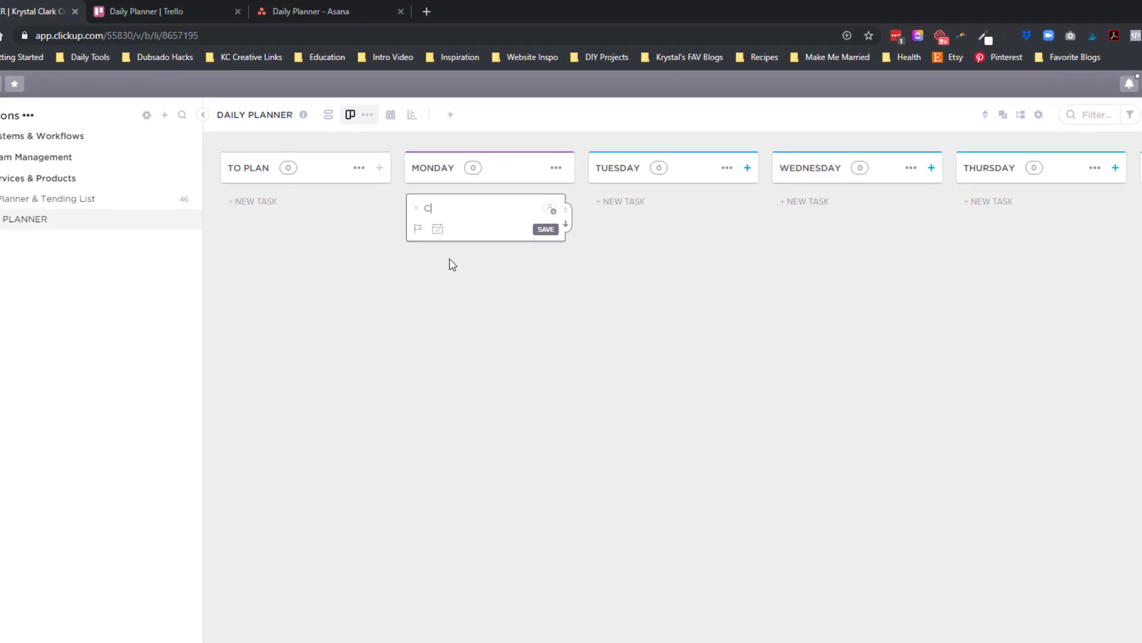
type("s")
key("Return")
Add a second MONDAY task named Follow up with clients.
type("Follow up with c")
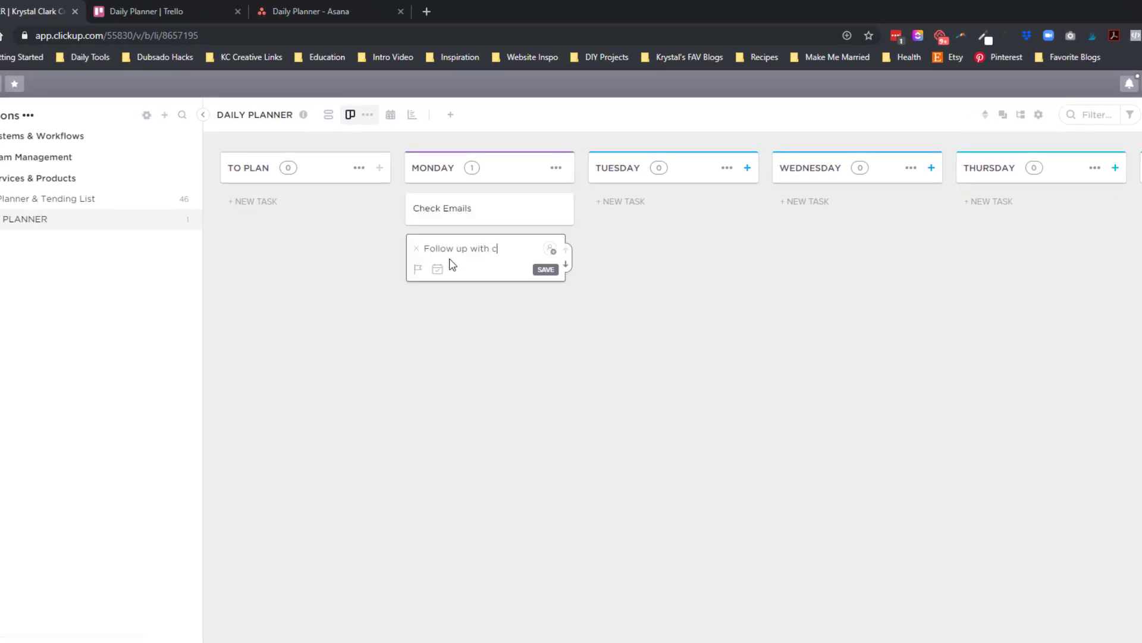
type("lients")
key("Return")
Add a task named Plan new launch to the TO PLAN column.
left_click(253, 202)
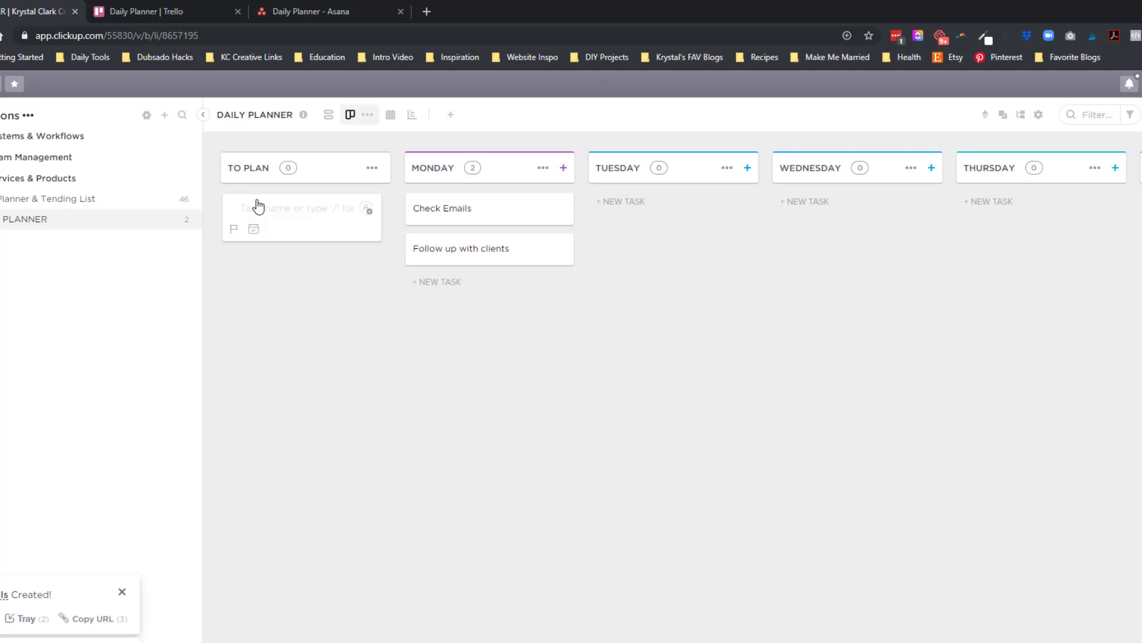
type("Plan new launch")
key("Return")
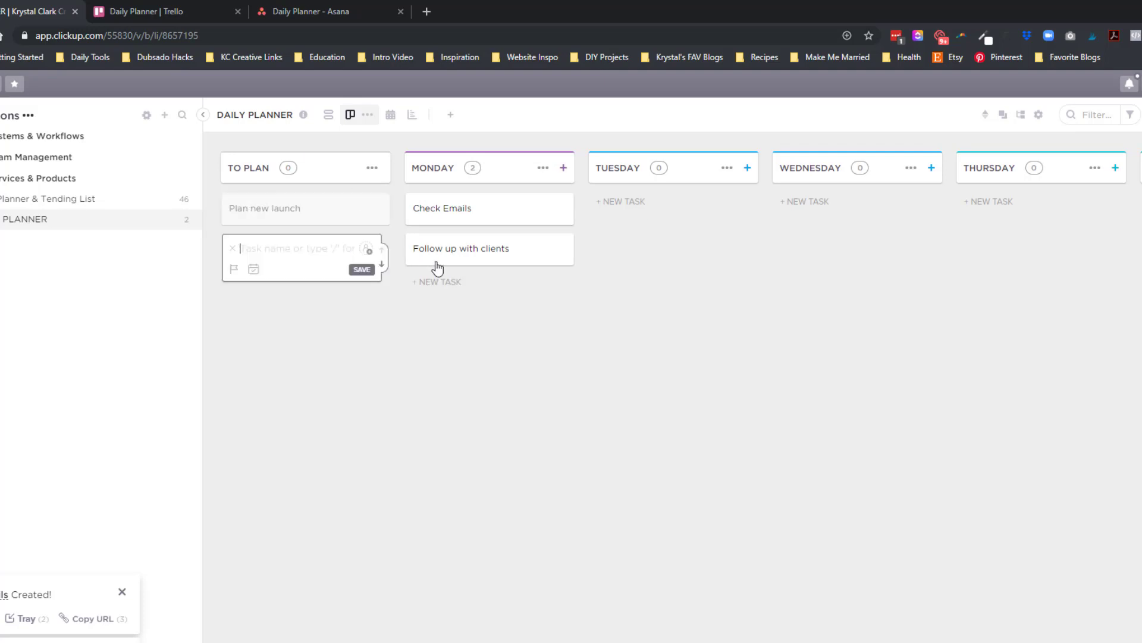
Add the tasks client on-boarding and Bookkeeping to the MONDAY column.
left_click(455, 284)
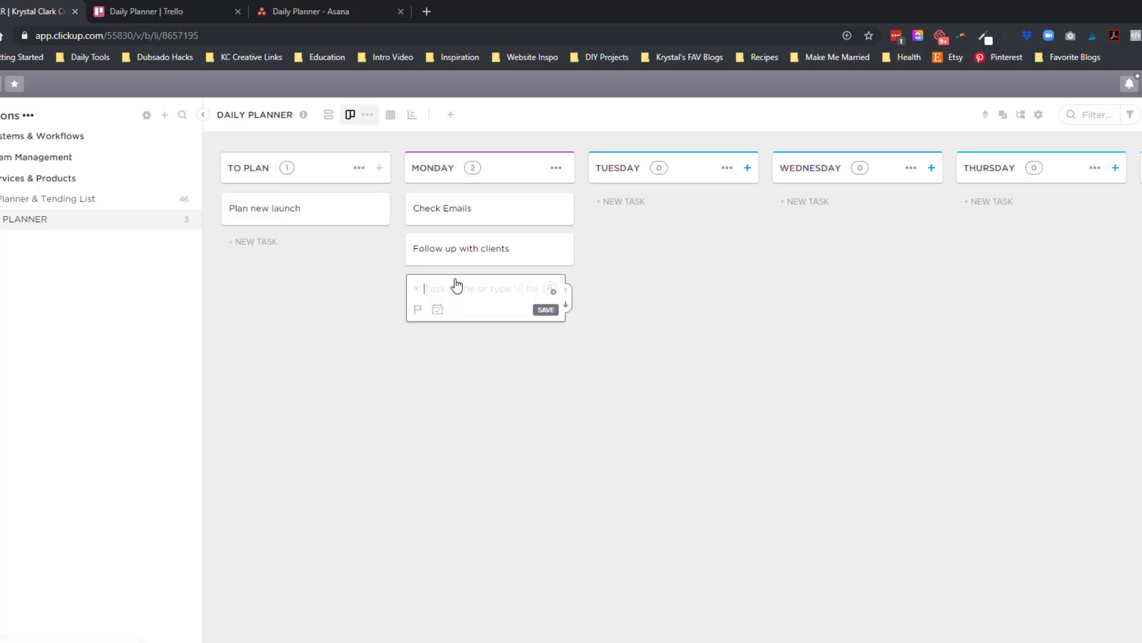
type("clien t on-boardi")
left_click(462, 291)
key("Left")
key("Left")
key("BackSpace")
key("Return")
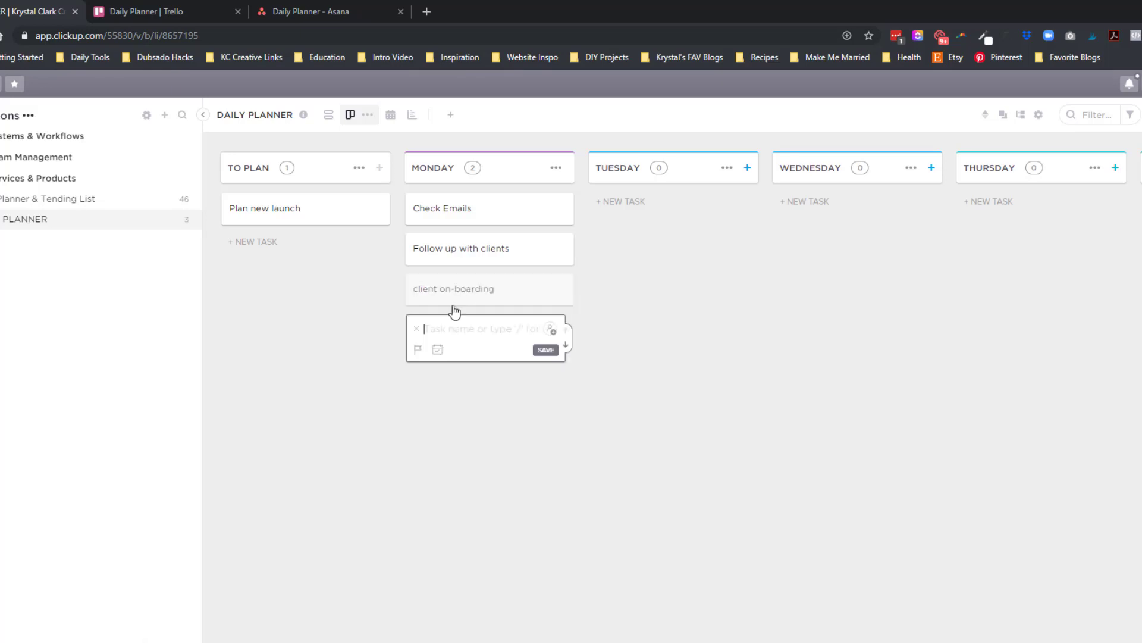
type("Bookkeeping")
key("Return")
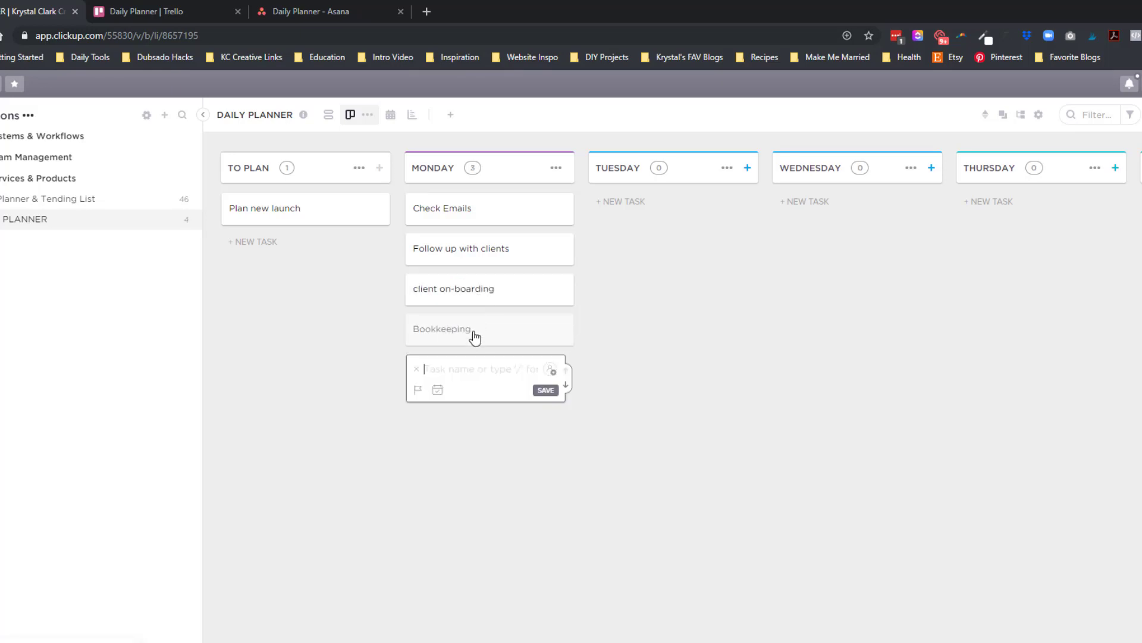
Add a task named Create Canned Email for client updates to the MONDAY column.
type("Fix workflo")
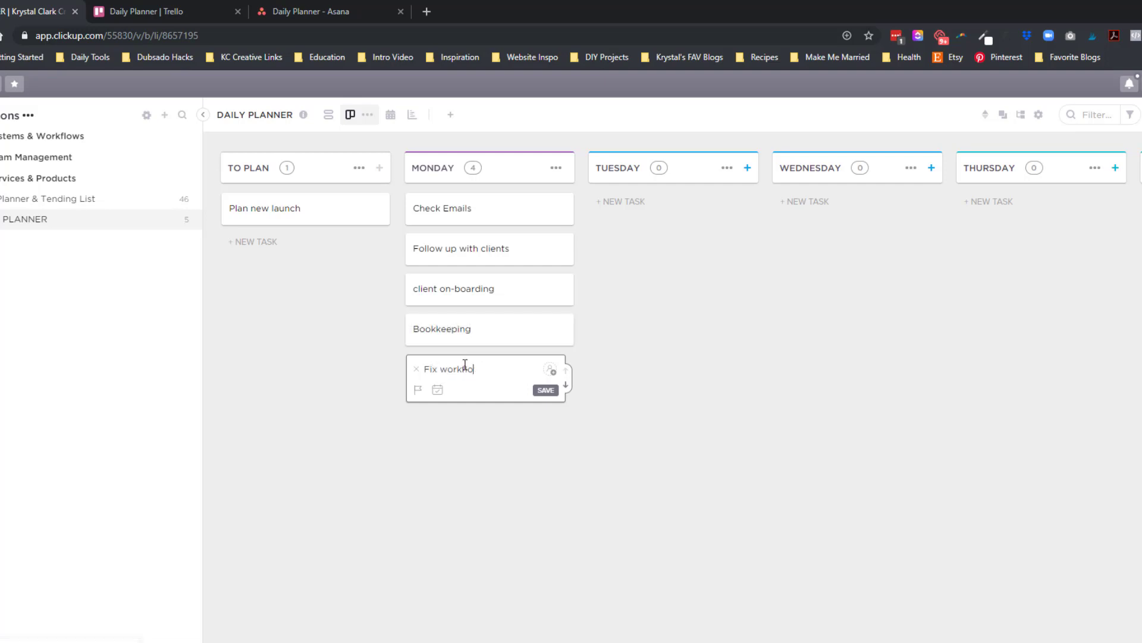
key("BackSpace")
key("BackSpace")
key("BackSpace")
key("BackSpace")
type("Create Canned Email for client updates")
key("Return")
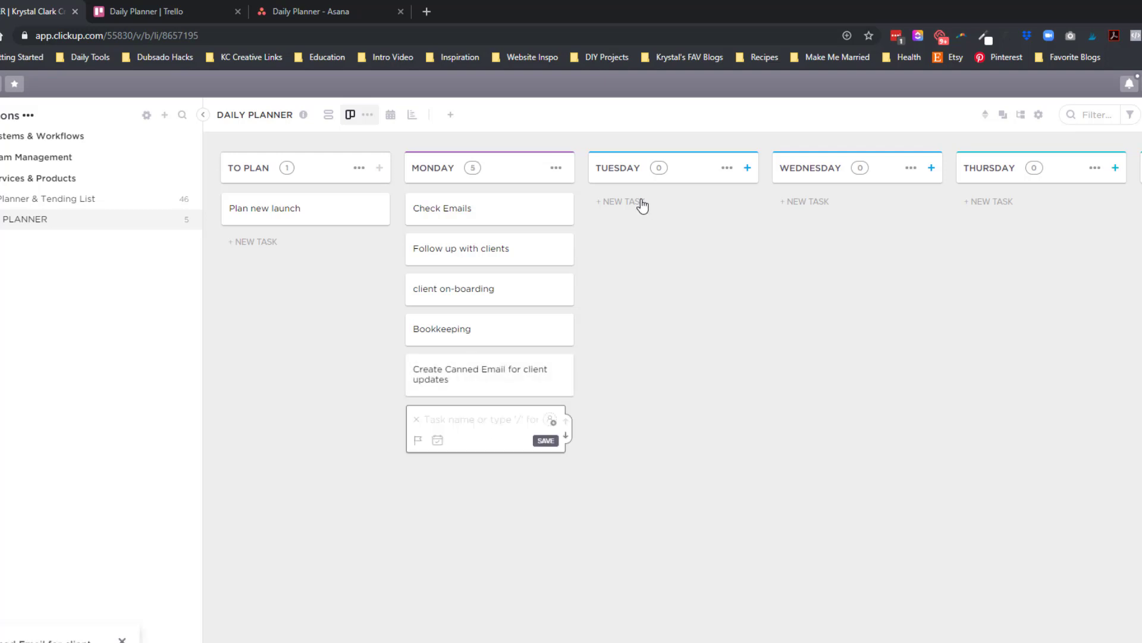
Add a TUESDAY task for a call at 2PM, including the client's first name in the title.
left_click(642, 204)
type("Clien")
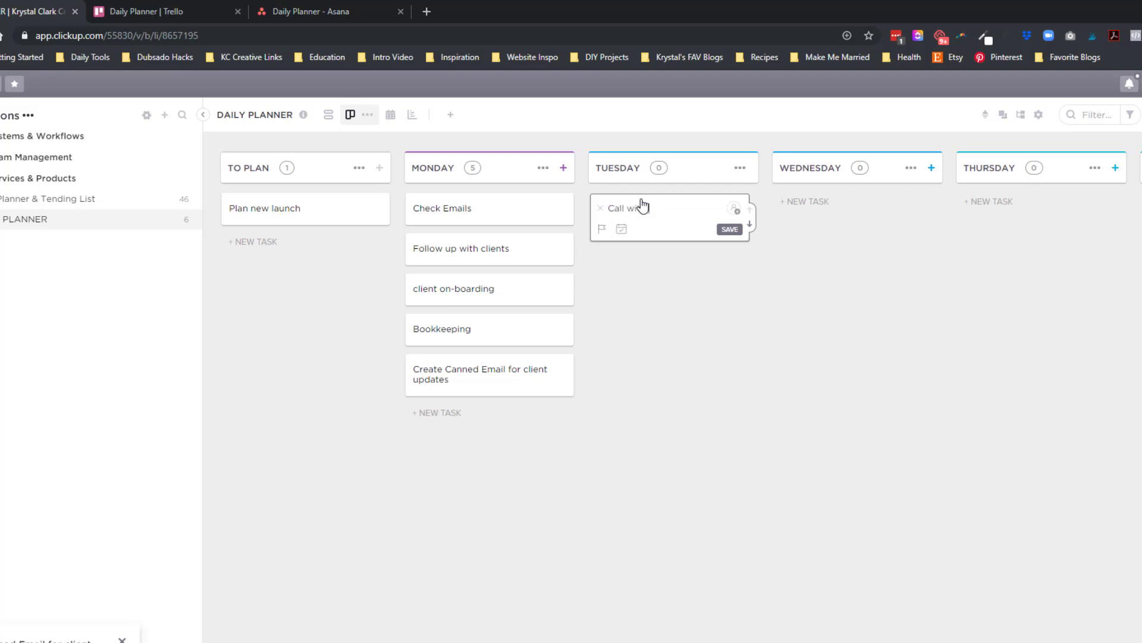
type("th Jenna at 2PM")
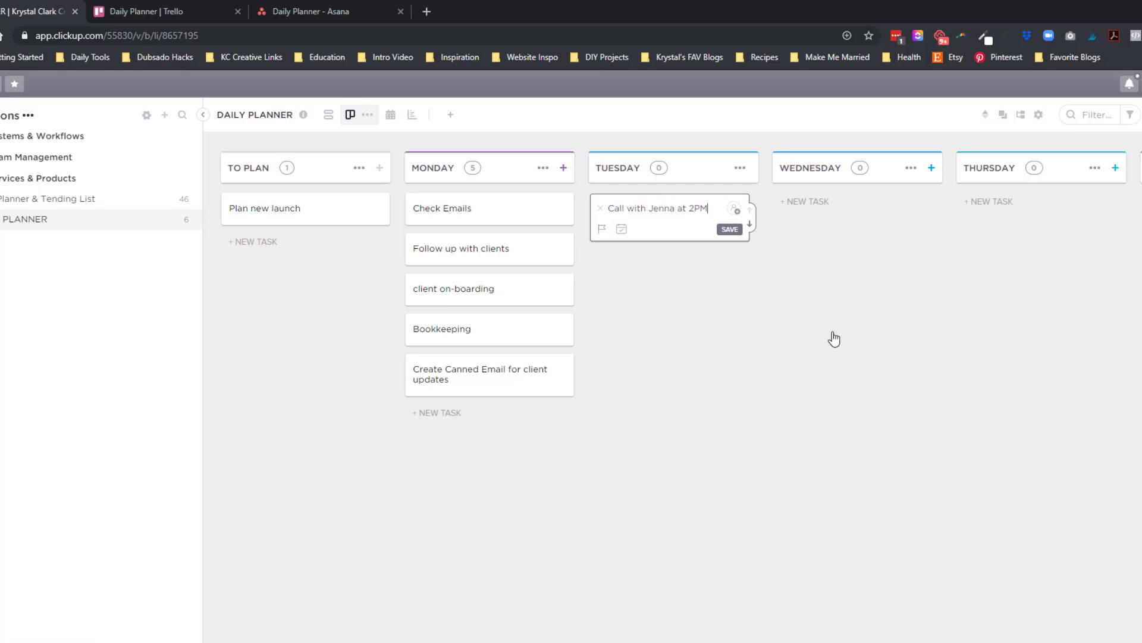
key("Return")
Add a WEDNESDAY task titled Dubsado Setup for, followed by the client's first name.
left_click(832, 201)
type("Cl")
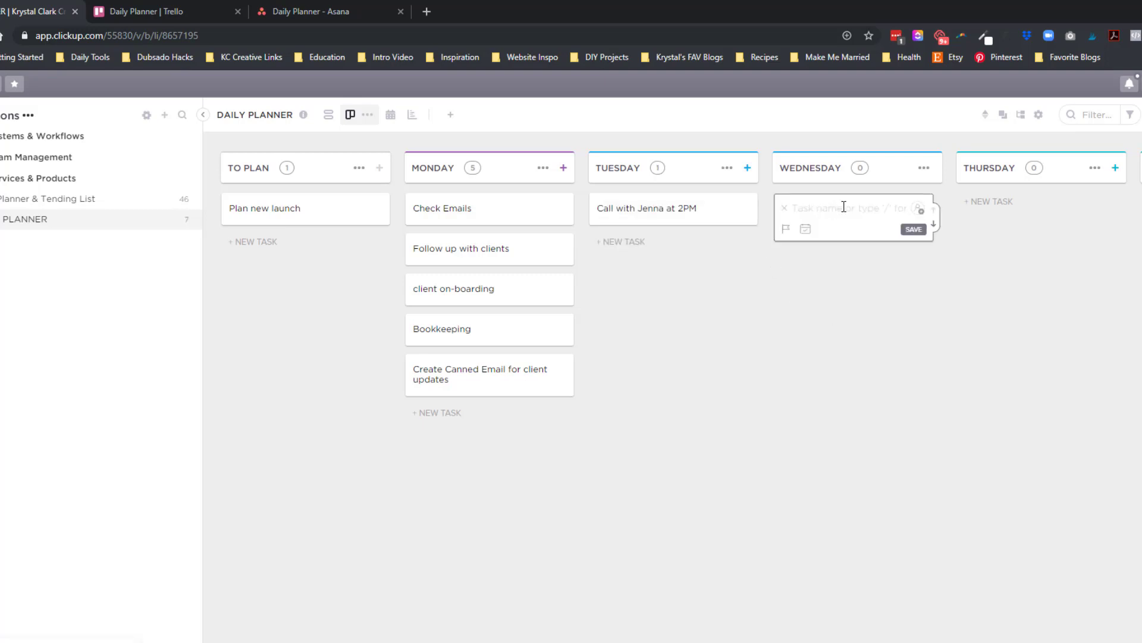
key("BackSpace")
key("BackSpace")
type("Dubsado Setup for Jessica")
key("Return")
Add a THURSDAY task titled Form Design for, followed by the client's first name.
left_click(992, 202)
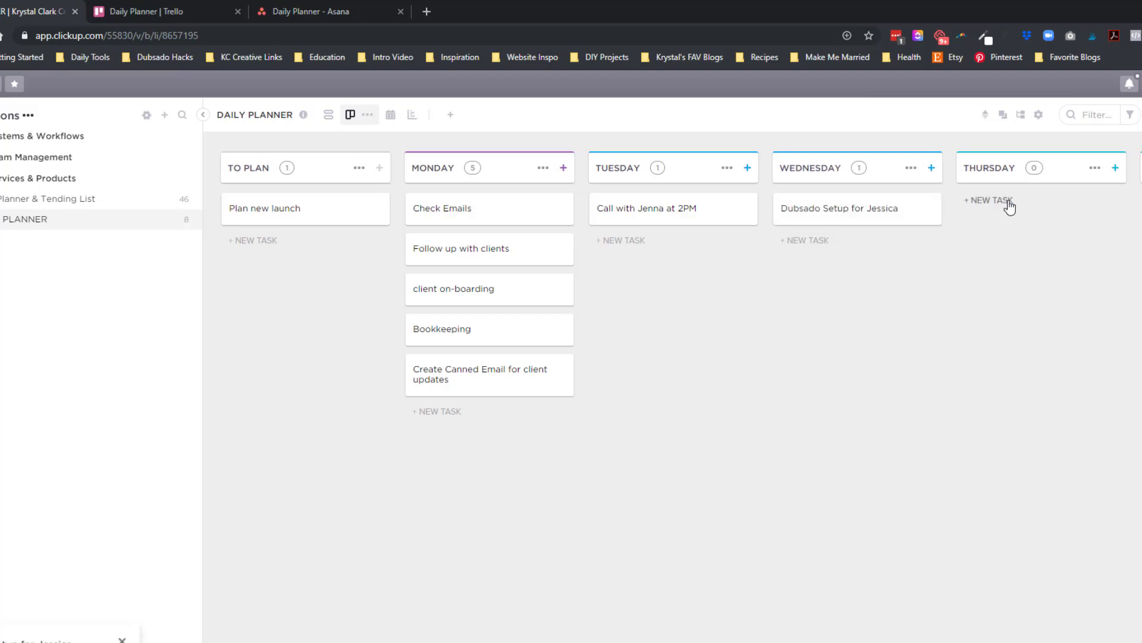
type("Form Design for Katie")
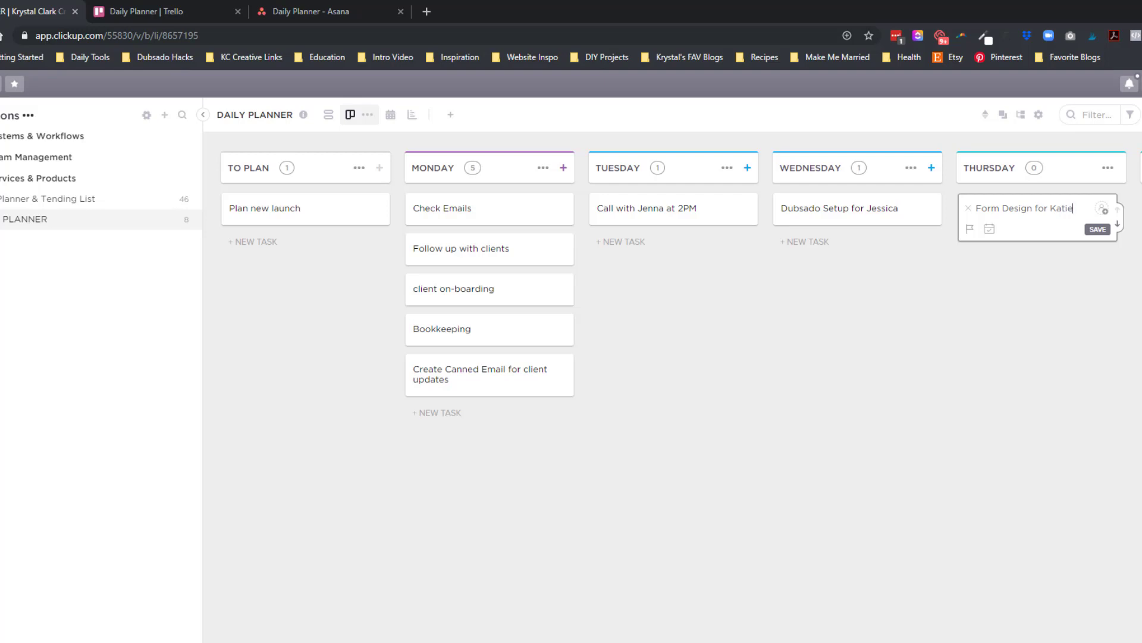
key("Return")
Add a task named Doctor's Appointment at 10AM to the FRIDAY column.
scroll(1122, 127, "right", 2)
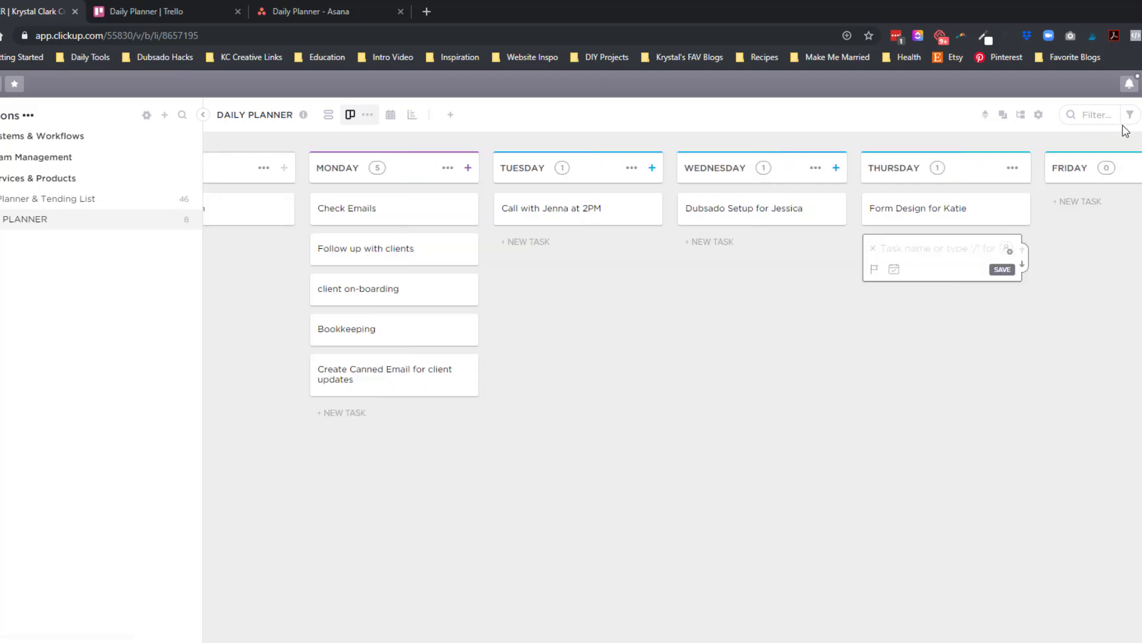
left_click(1043, 206)
type("Doctor")
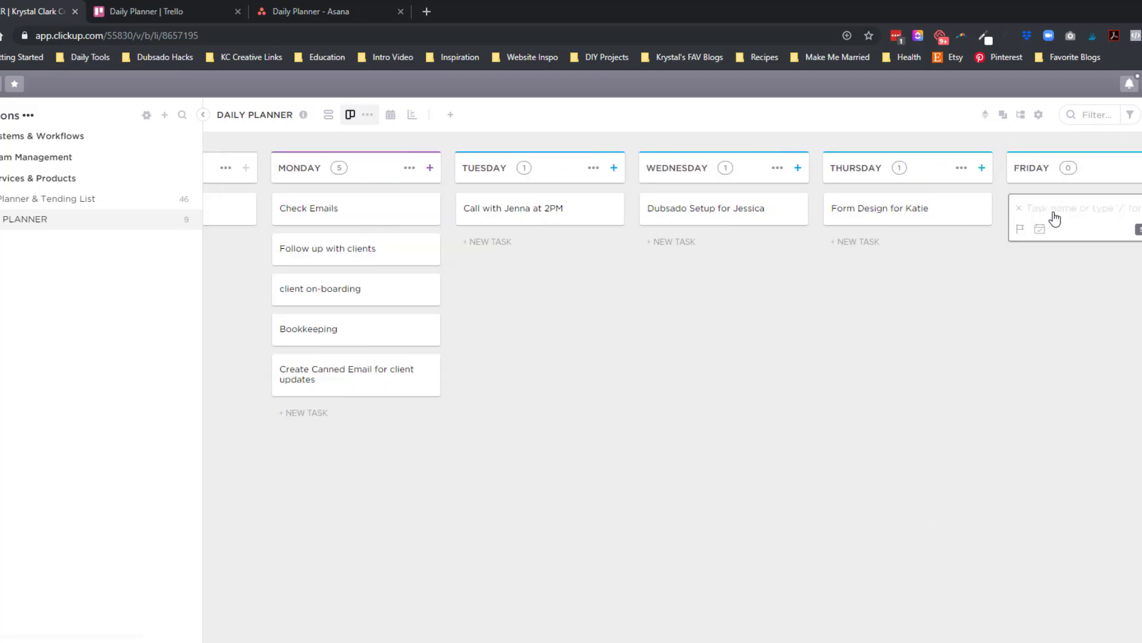
type("'s Appointment at 10AM")
key("Return")
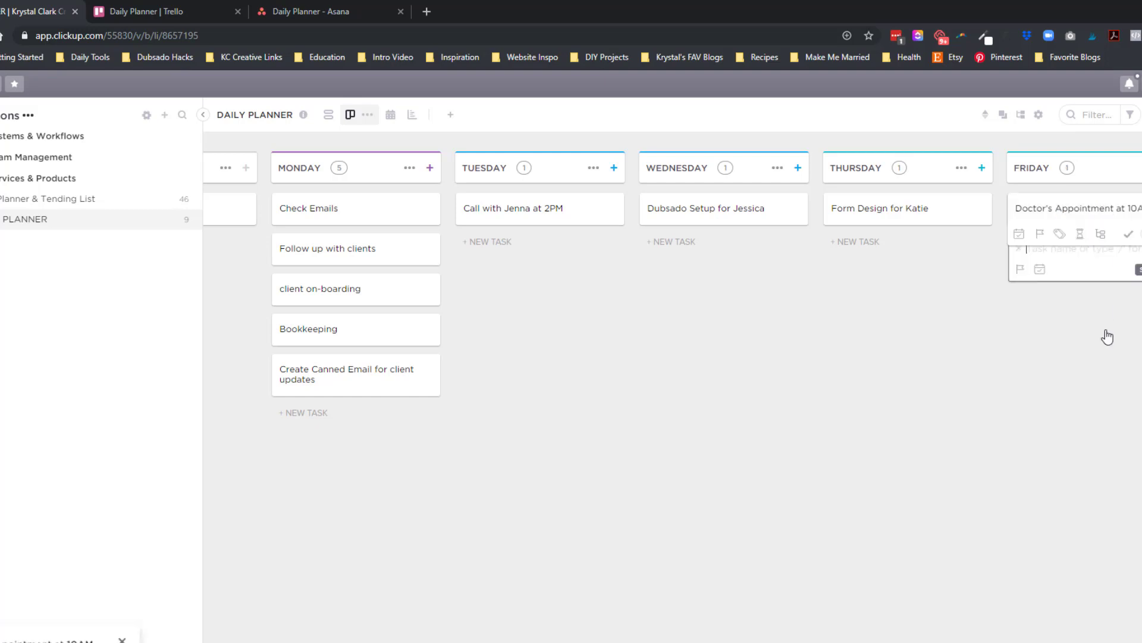
Set the due date of the Doctor's Appointment task to September 27.
left_click(1020, 235)
left_click(1132, 445)
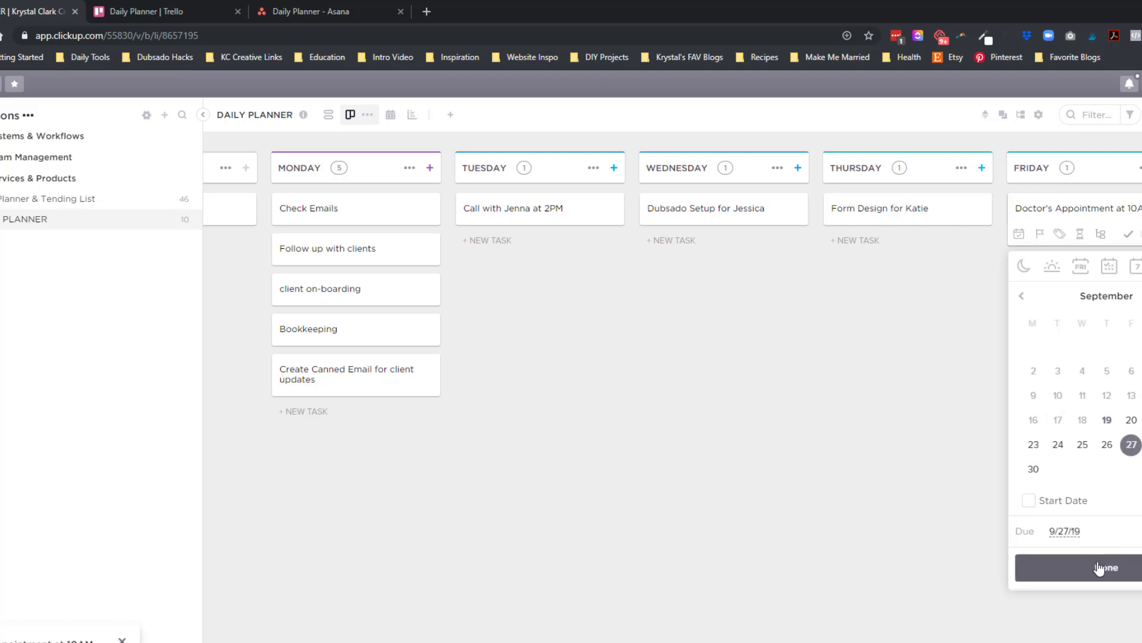
left_click(1105, 566)
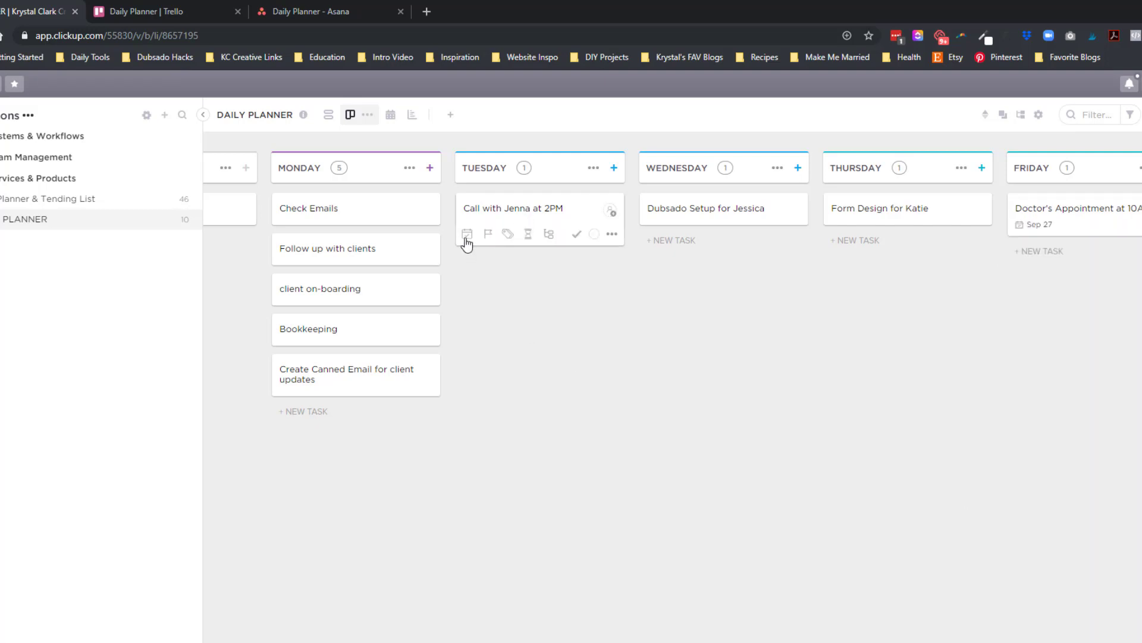
Set the TUESDAY call task's due date to September 24 at 2:00PM.
left_click(467, 234)
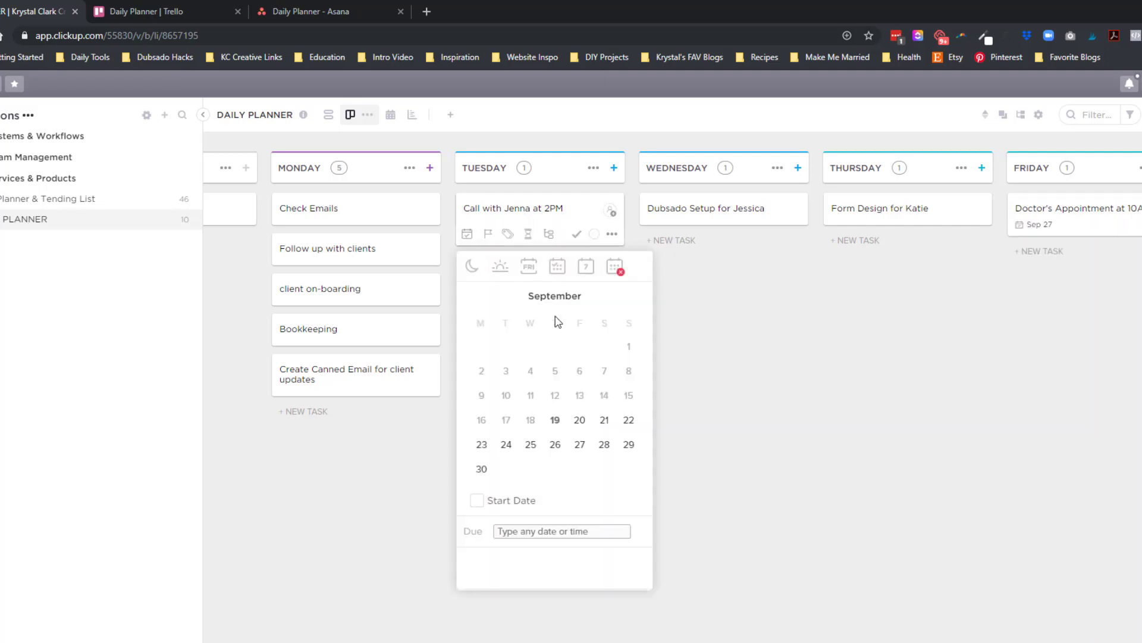
left_click(506, 444)
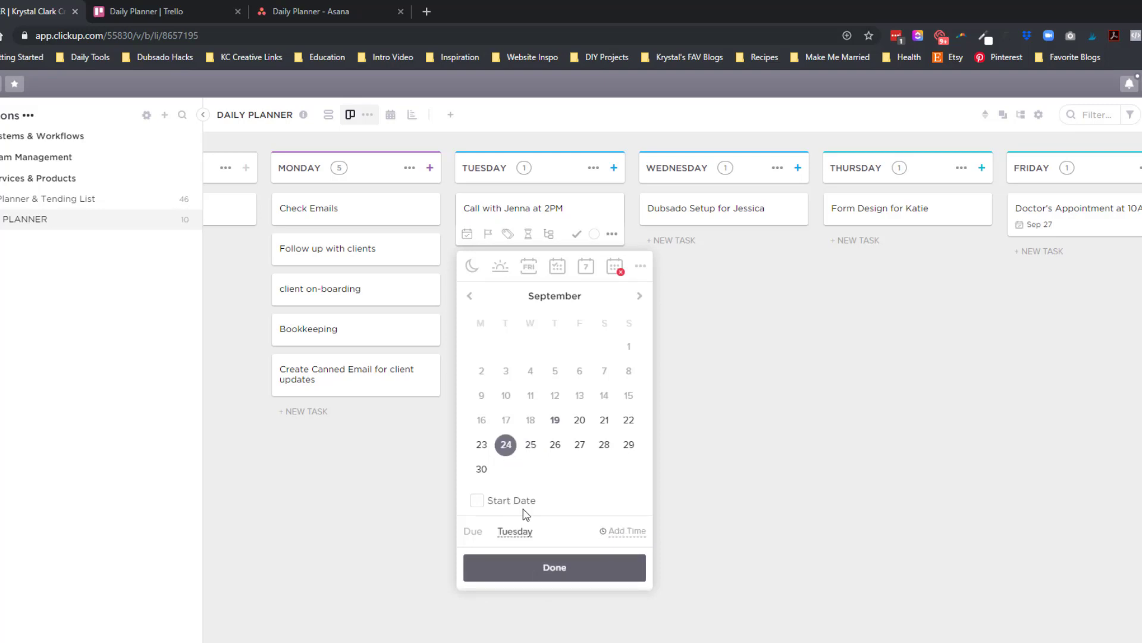
left_click(571, 528)
type("2:00PM")
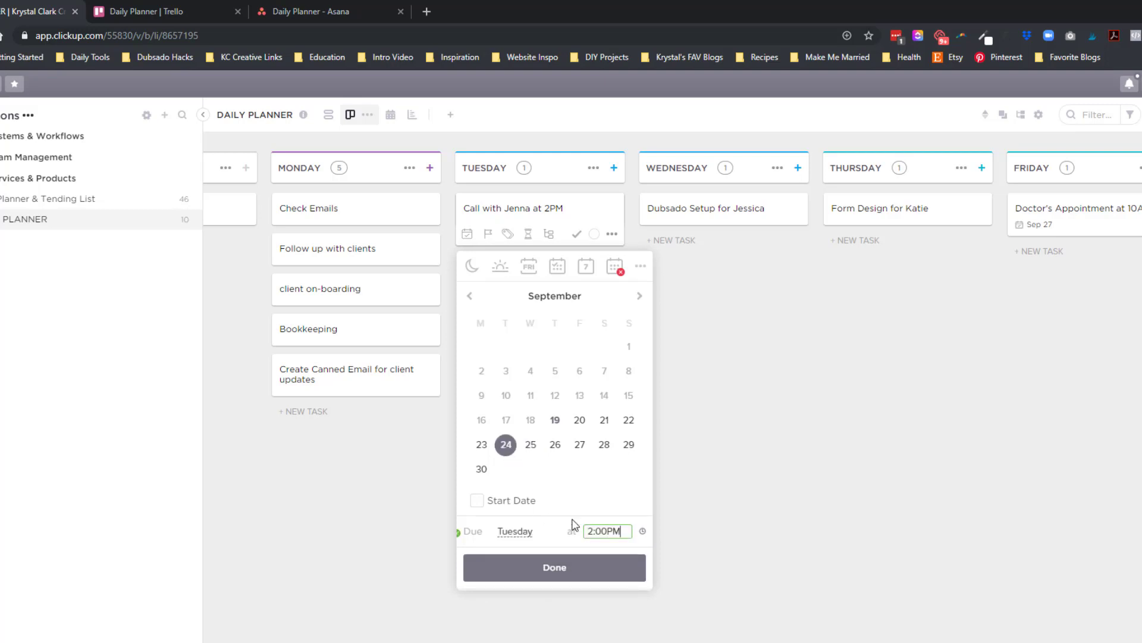
left_click(572, 574)
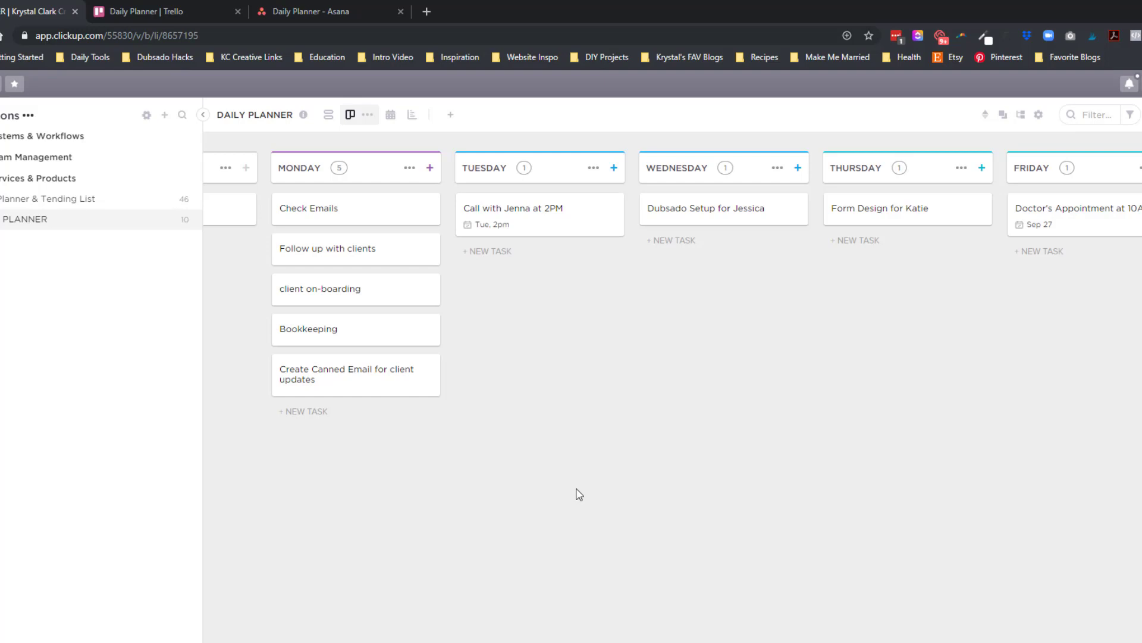
Move the Plan new launch task from TO PLAN to the FRIDAY column, below the Doctor's Appointment task.
scroll(525, 384, "left", 2)
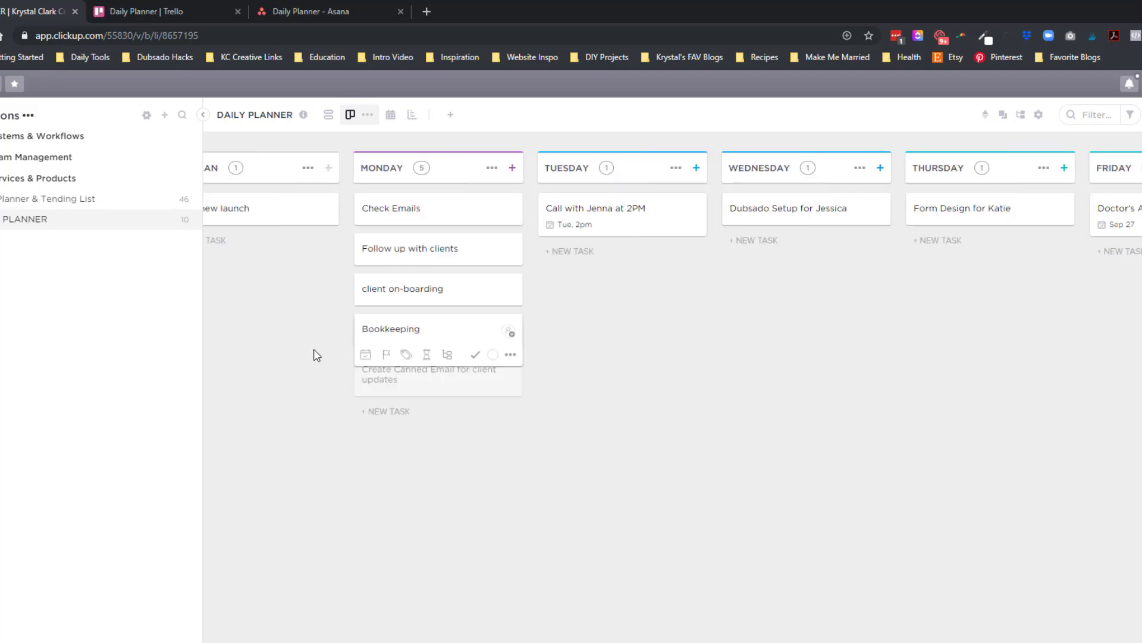
scroll(356, 573, "left", 1)
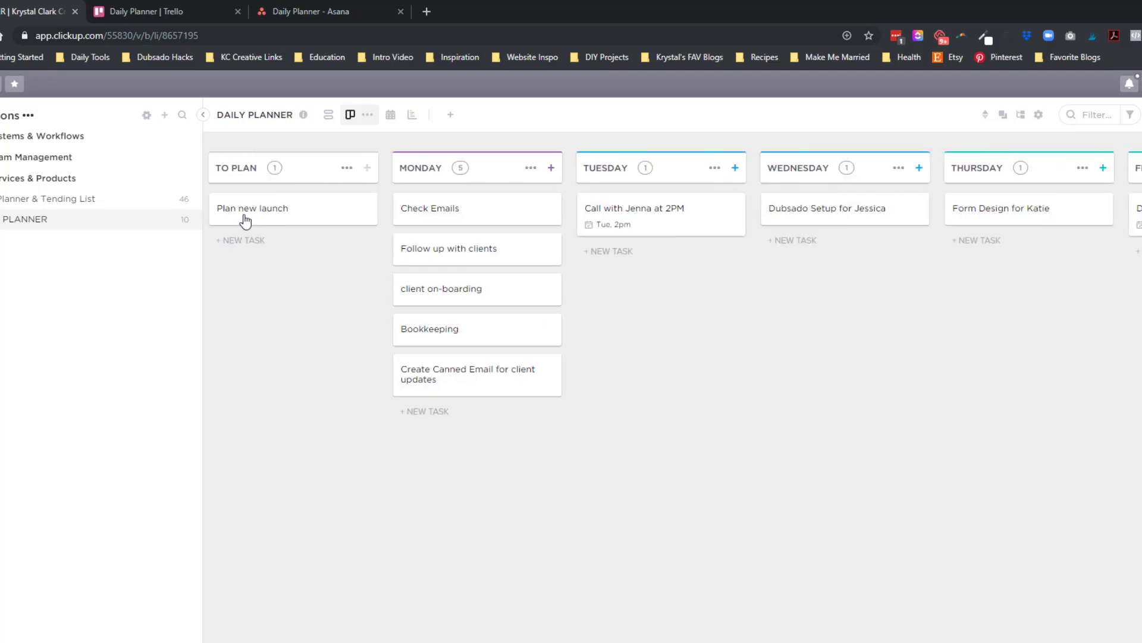
left_click_drag(285, 208, 1141, 244)
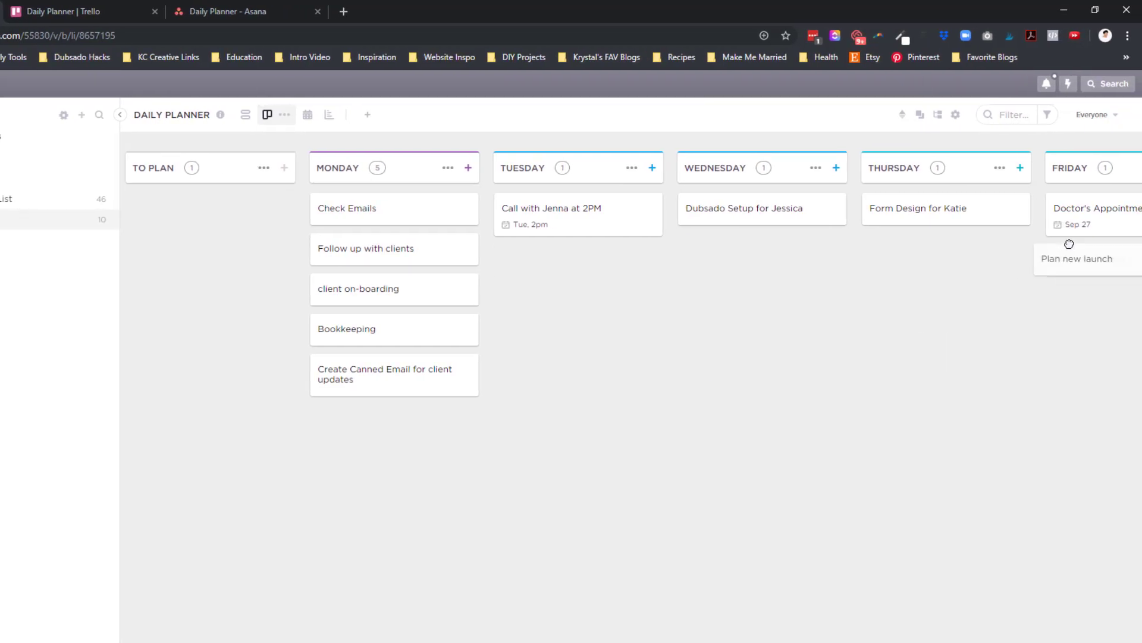
left_click_drag(1069, 244, 1069, 245)
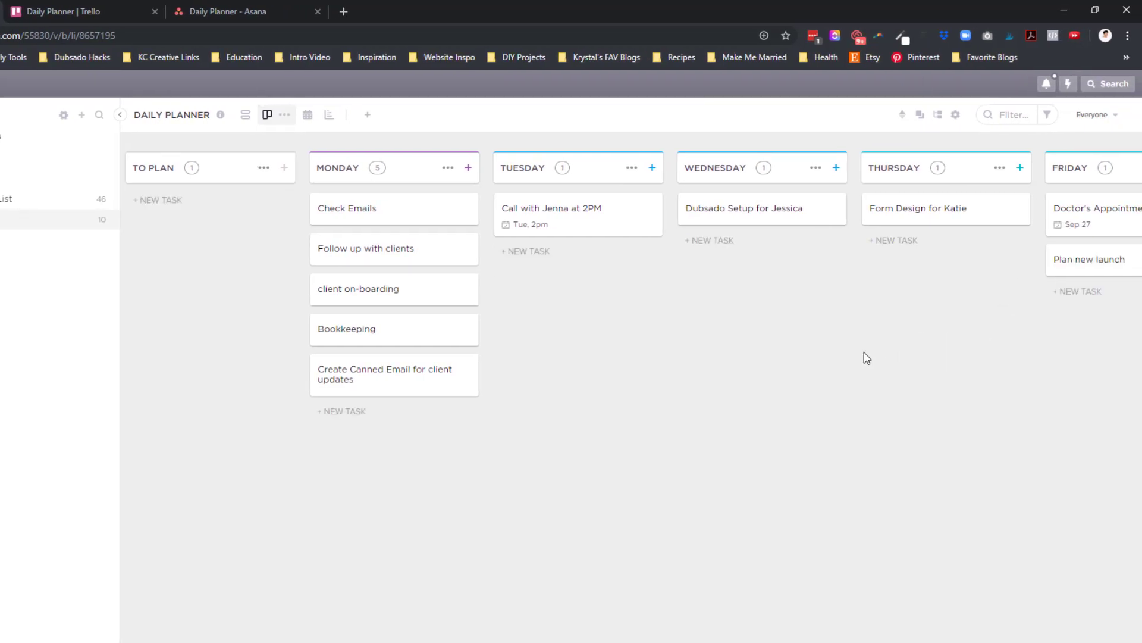
Add a task named Birthday Party at 3PM to the SATURDAY column.
scroll(811, 355, "right", 3)
scroll(1047, 273, "right", 1)
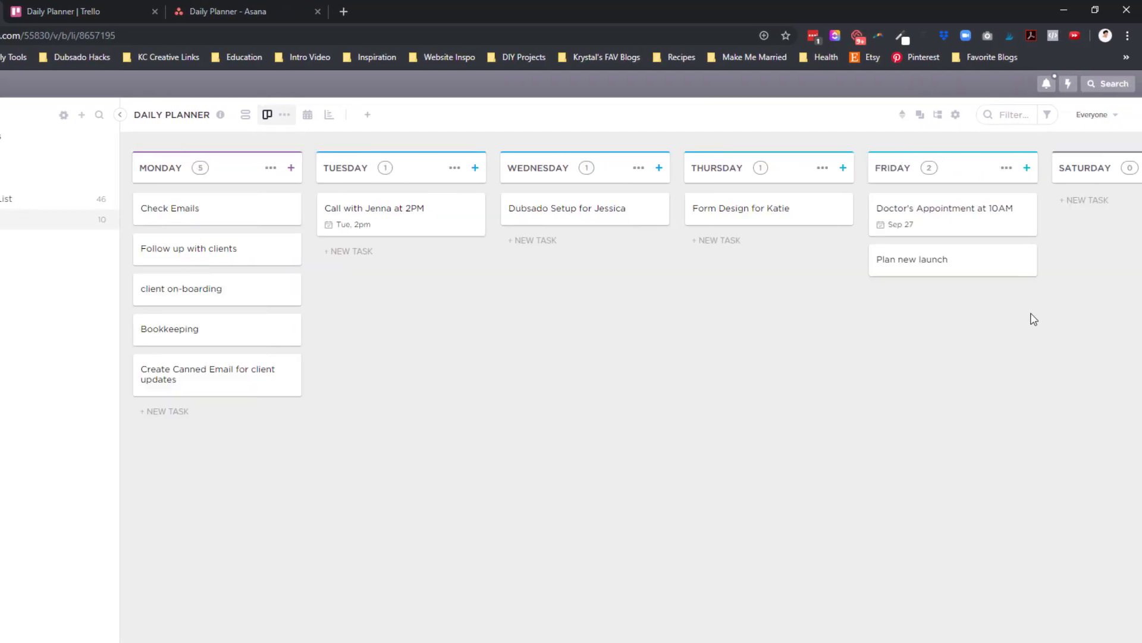
scroll(1020, 245, "right", 1)
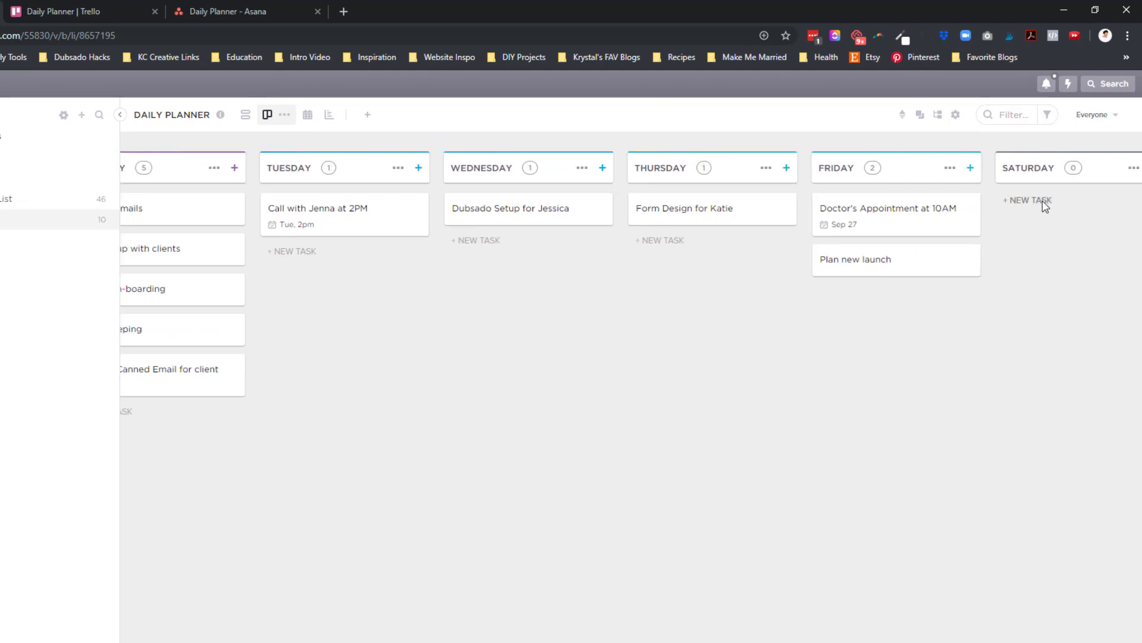
left_click(1045, 204)
type("Birthday Party at 3PM")
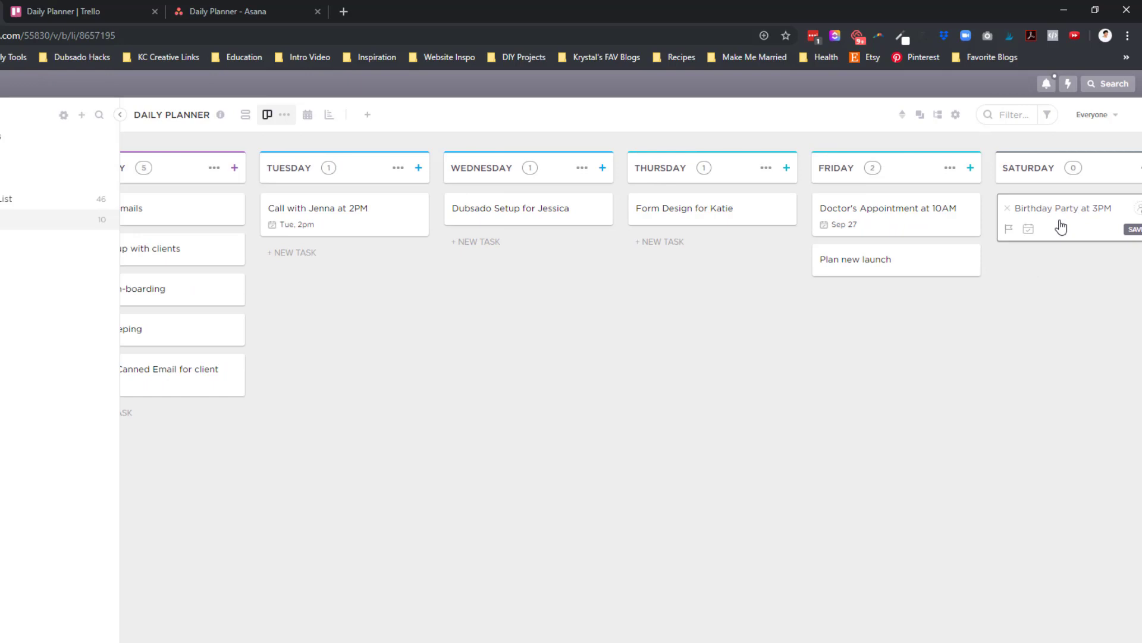
key("Return")
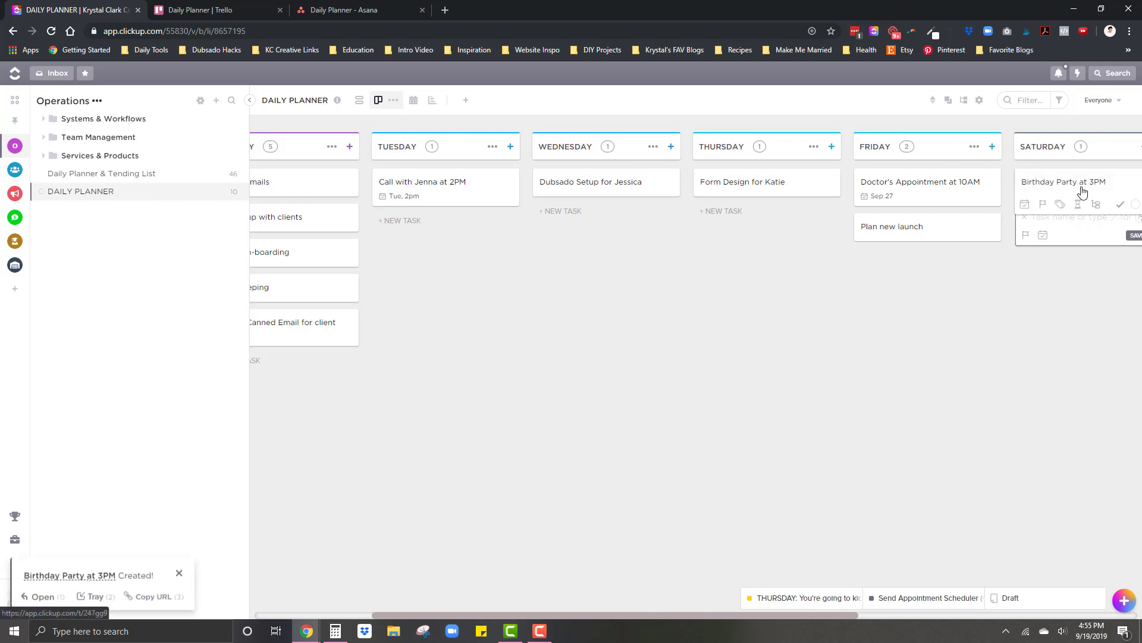
Enter the party's street address in the description of the Birthday Party at 3PM task, and return to the board.
left_click(1022, 224)
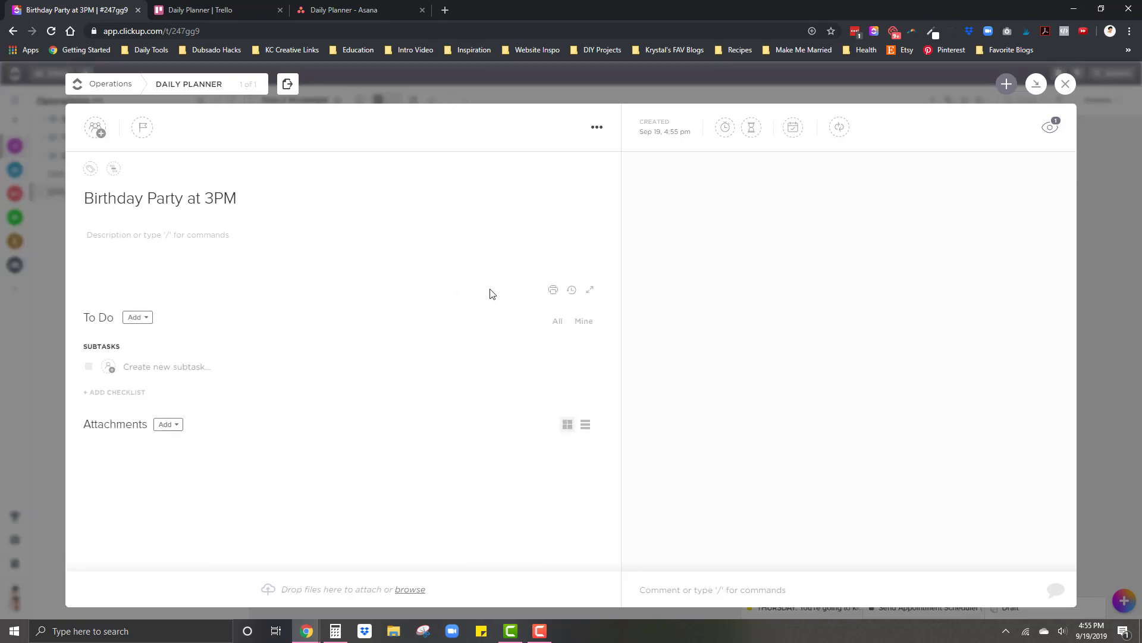
left_click(197, 238)
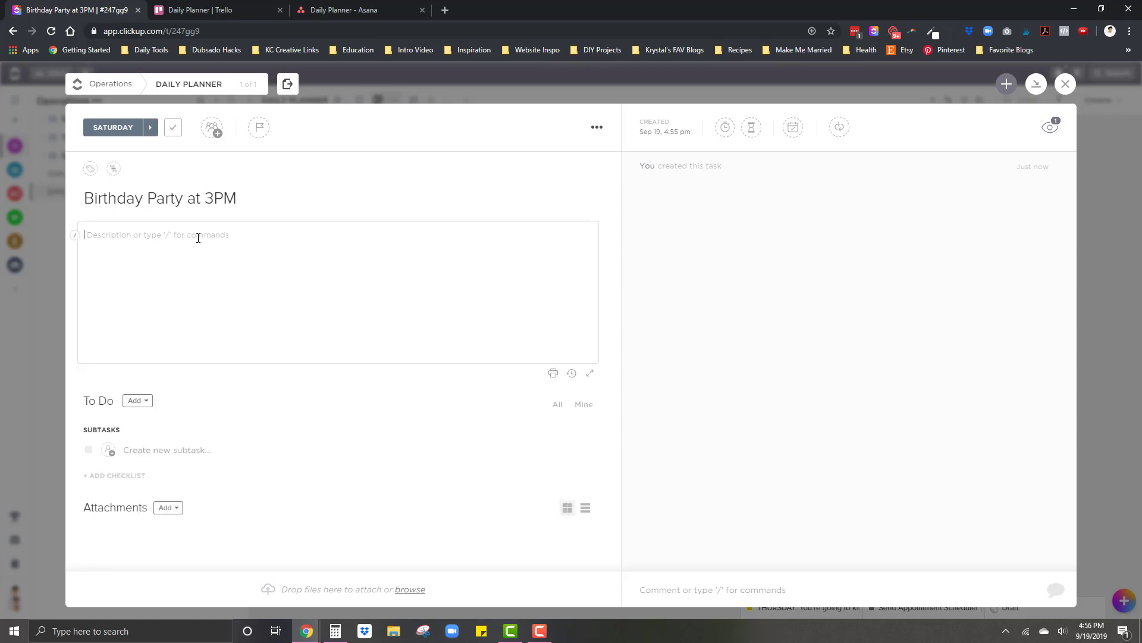
type("W")
key("BackSpace")
type("123 Ea")
key("BackSpace")
key("BackSpace")
key("BackSpace")
type("Street New Your")
left_click(1074, 91)
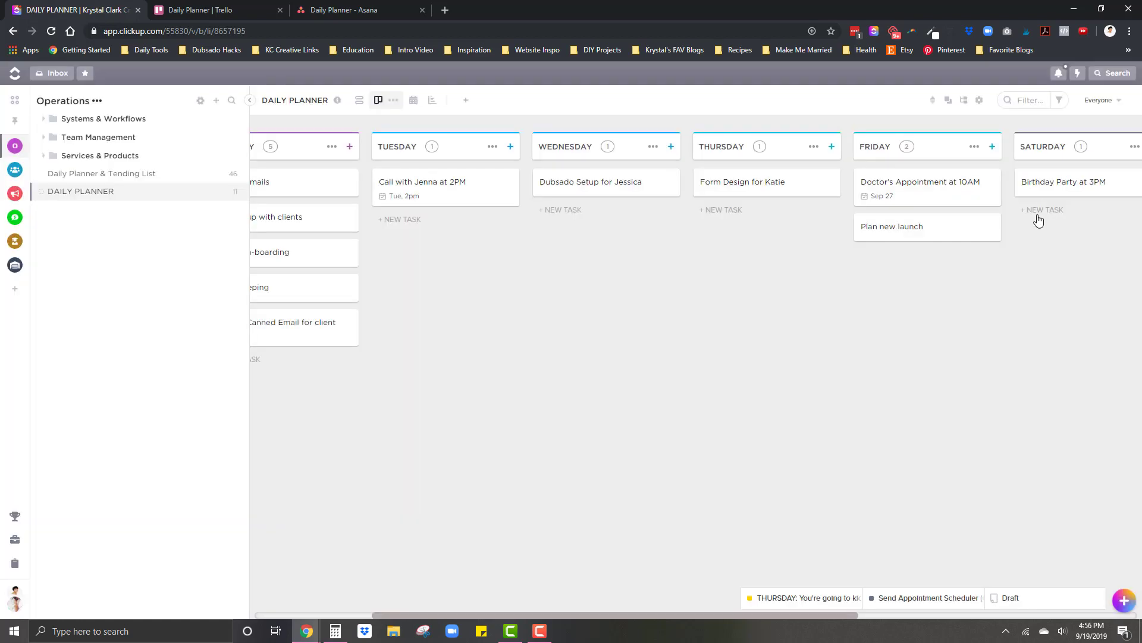
Set the due date of the Birthday Party at 3PM task to October 26.
mouse_move(1062, 184)
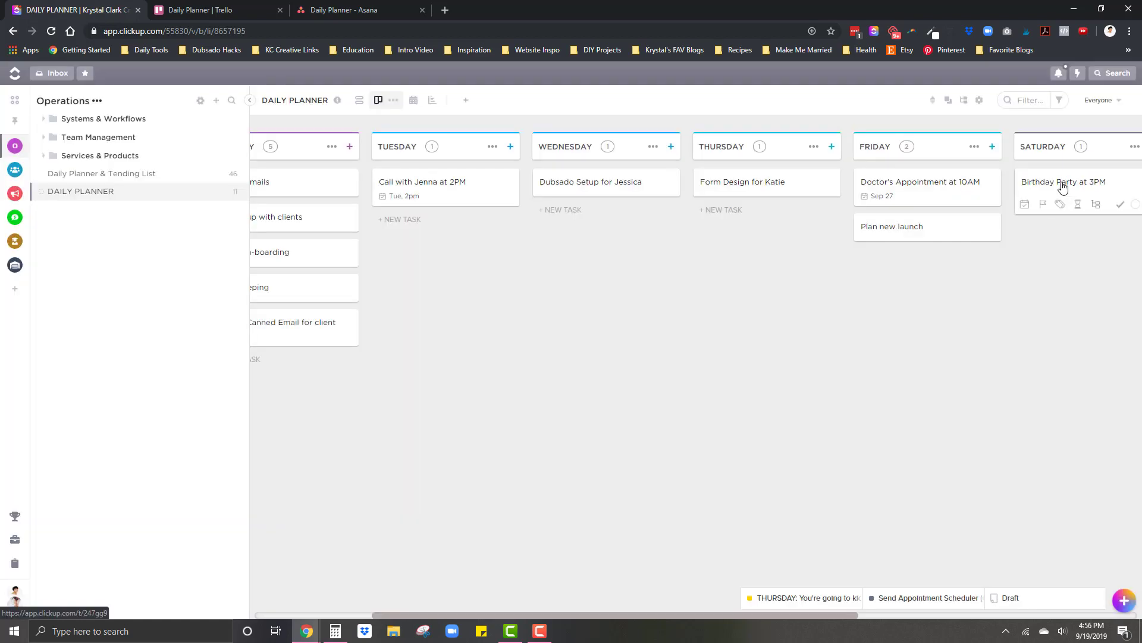
left_click(1025, 205)
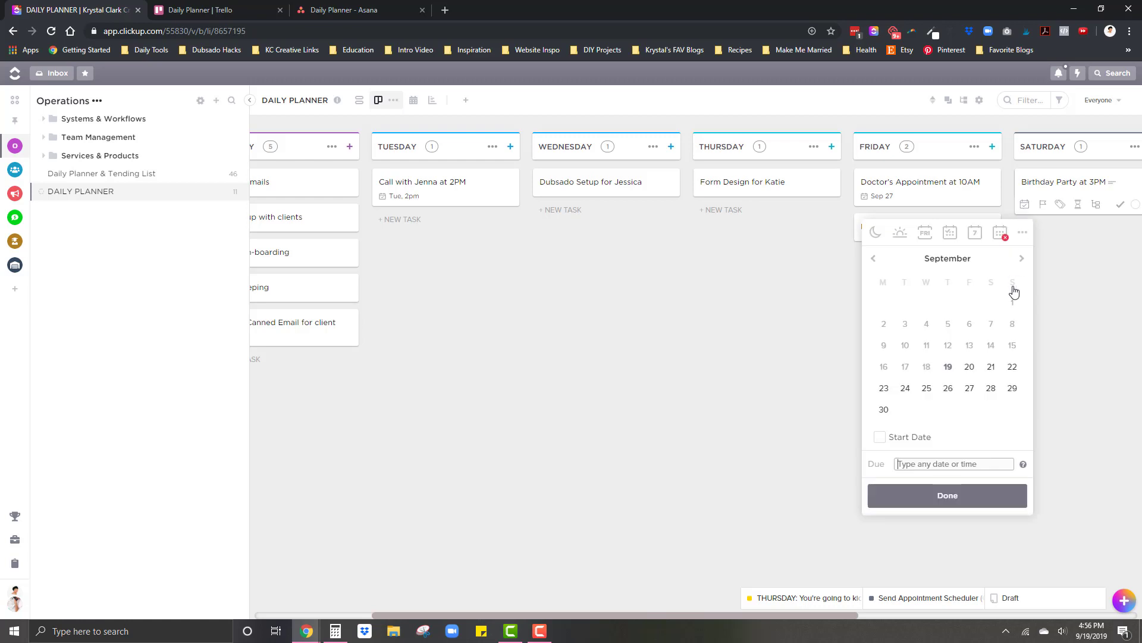
left_click(1022, 258)
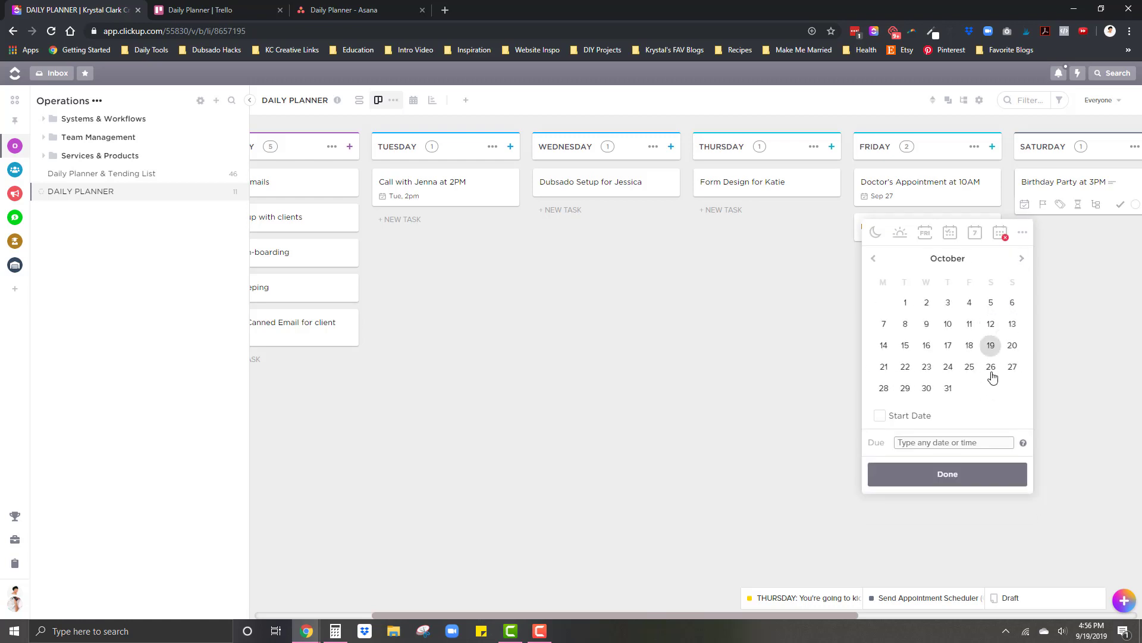
left_click(991, 369)
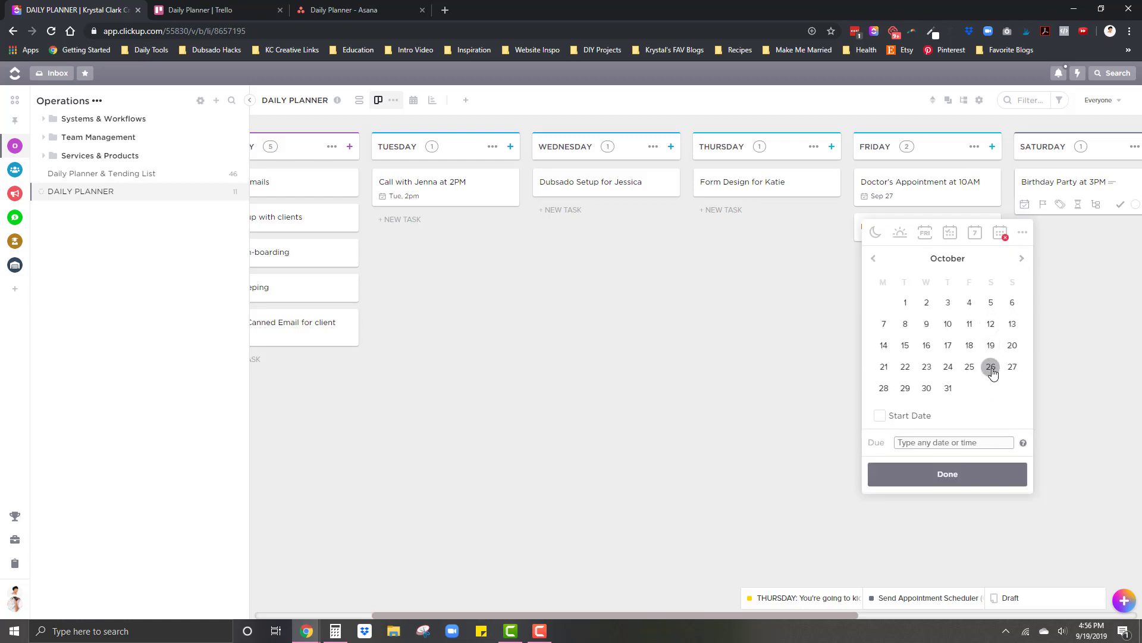
left_click(1064, 391)
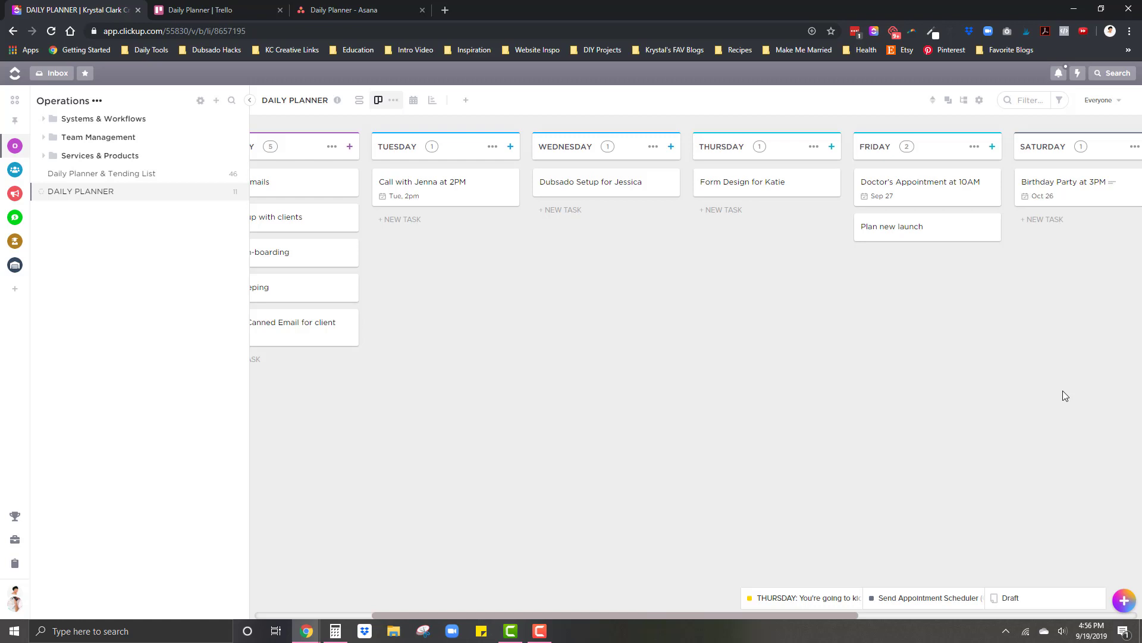
Switch to the Daily Planner board in Trello, close the open Monday card editor and review the weekday lists.
left_click(192, 12)
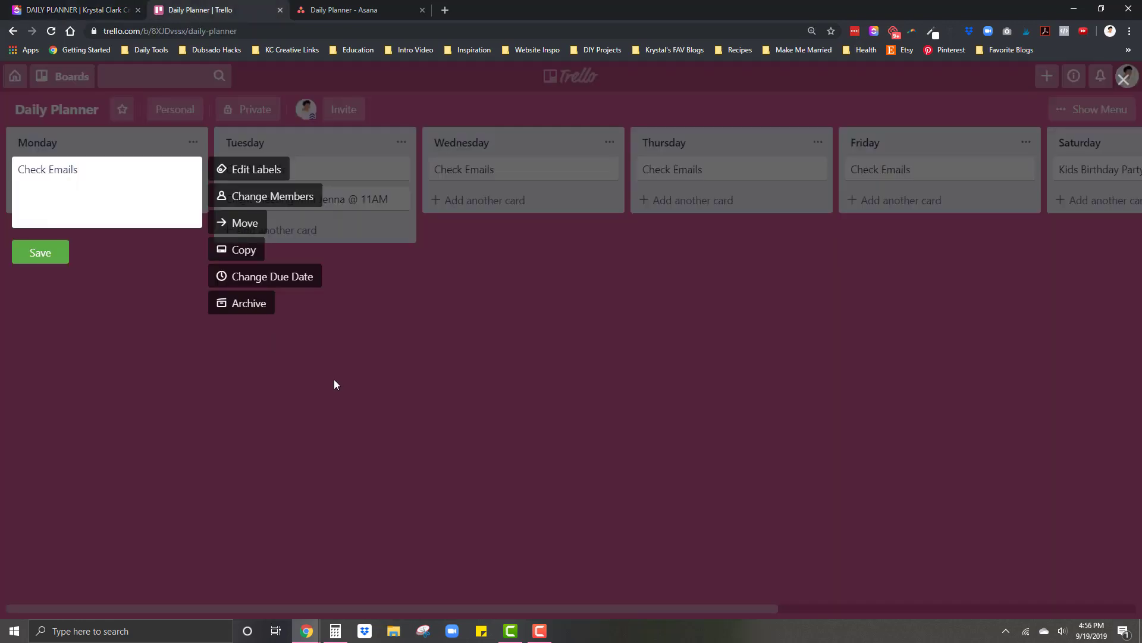
left_click(334, 381)
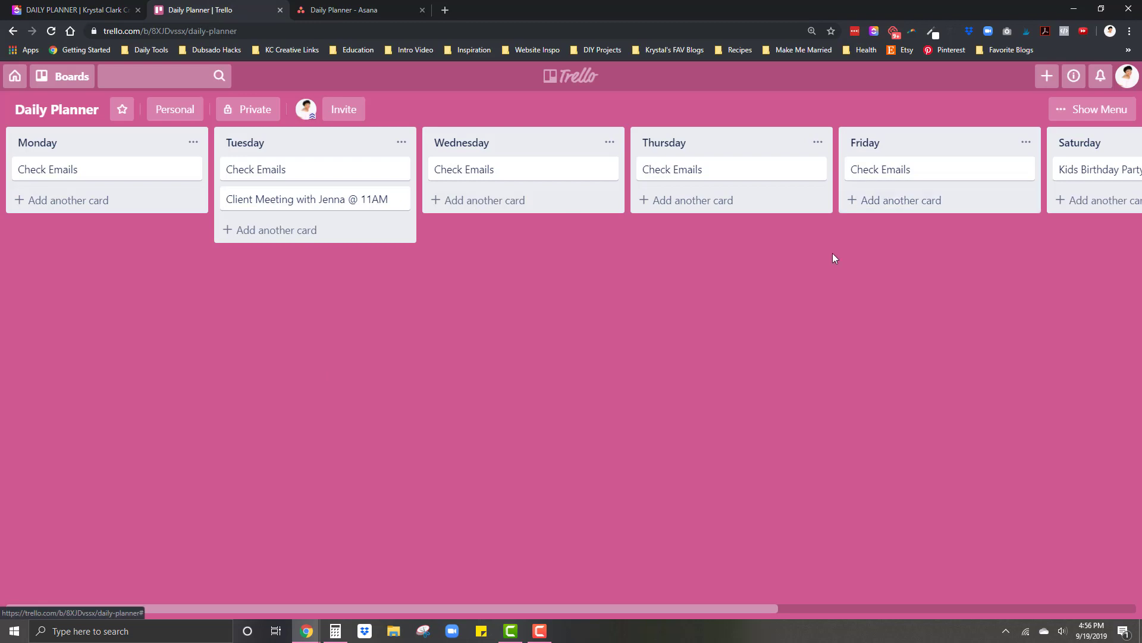
left_click_drag(891, 281, 851, 292)
left_click_drag(332, 329, 373, 249)
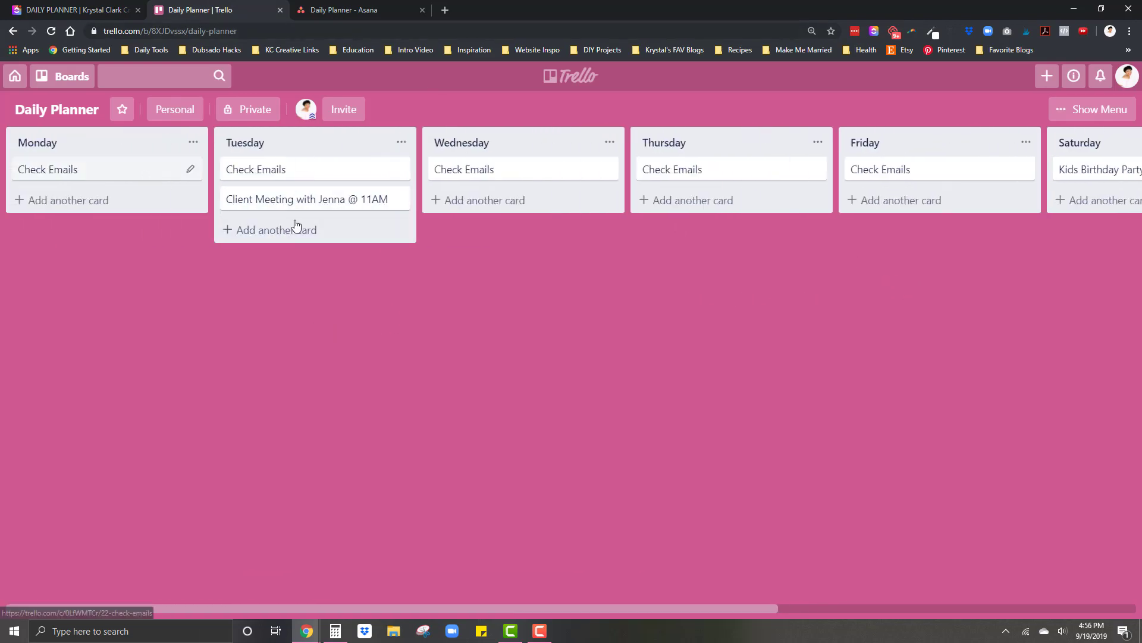
Switch to the Daily Planner board in Asana and add a task named Check Emails to the Monday column.
left_click(342, 13)
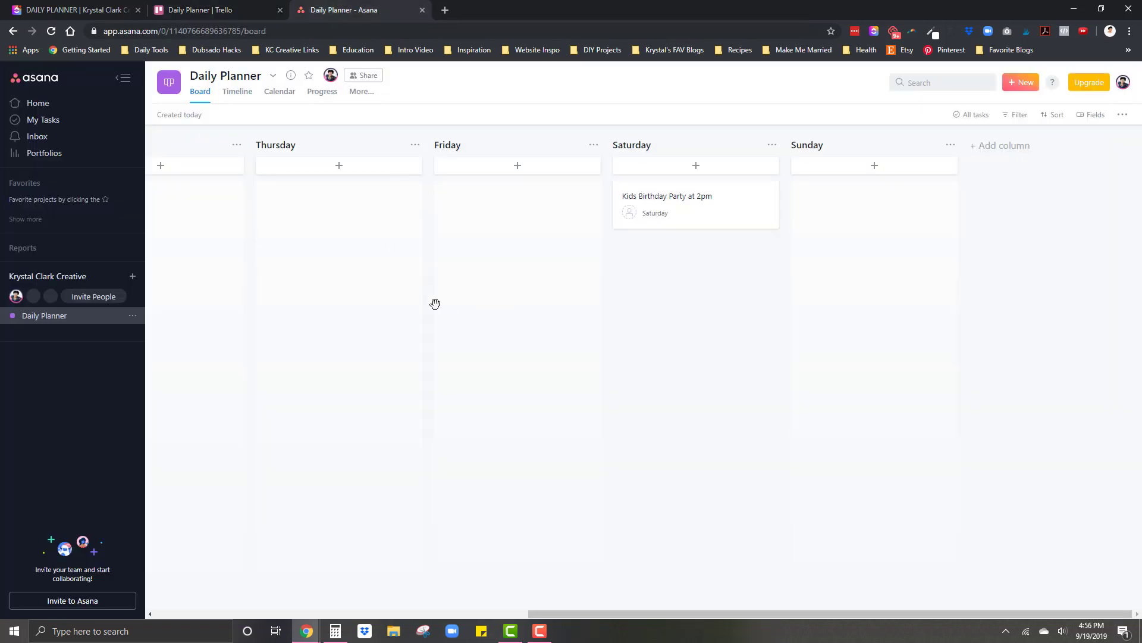
left_click_drag(436, 303, 791, 308)
left_click_drag(219, 189, 260, 187)
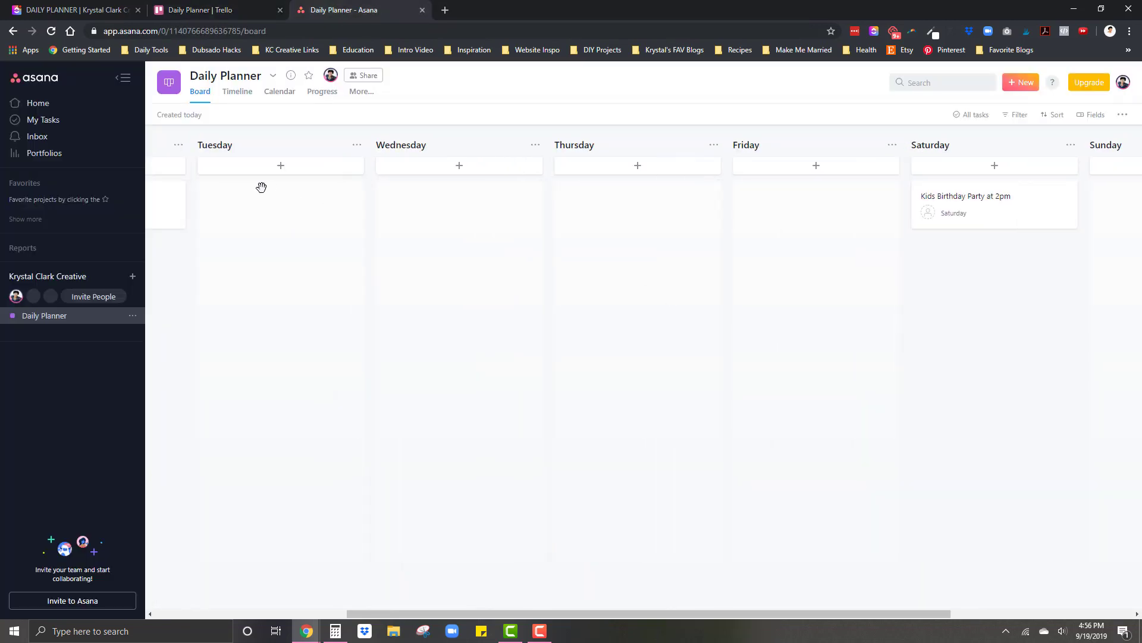
left_click_drag(296, 242, 469, 240)
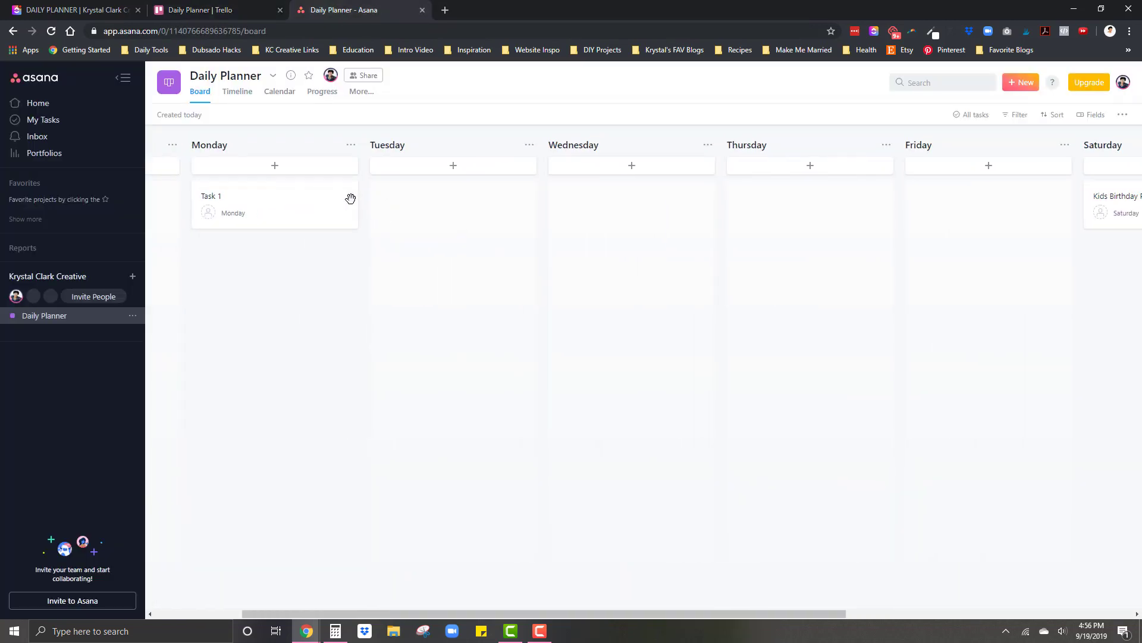
left_click(275, 165)
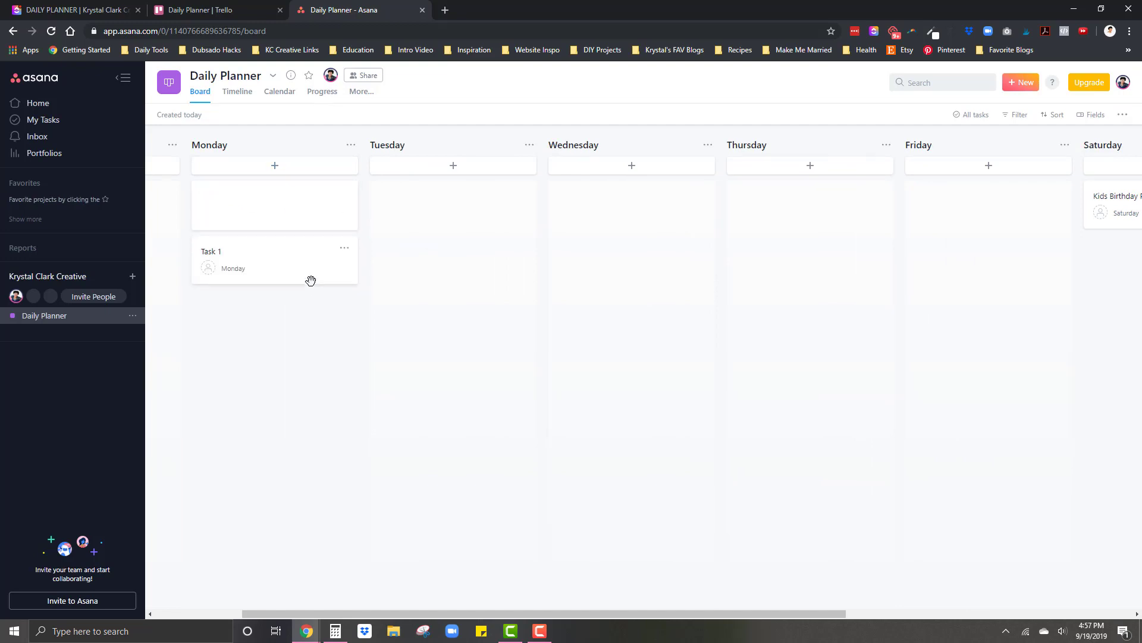
type("Check Emails")
key("Return")
Add a client meeting task to the Tuesday column, titled with the client's first name and @ 11AM.
left_click(452, 164)
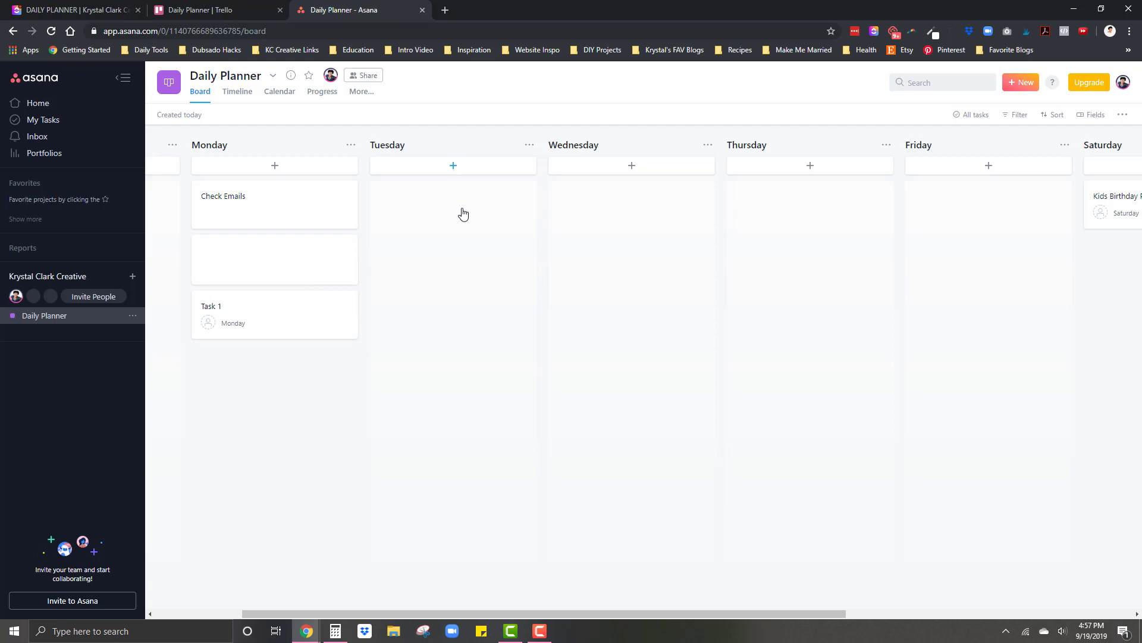
type("Client Meeting with Jenna @ 11AM")
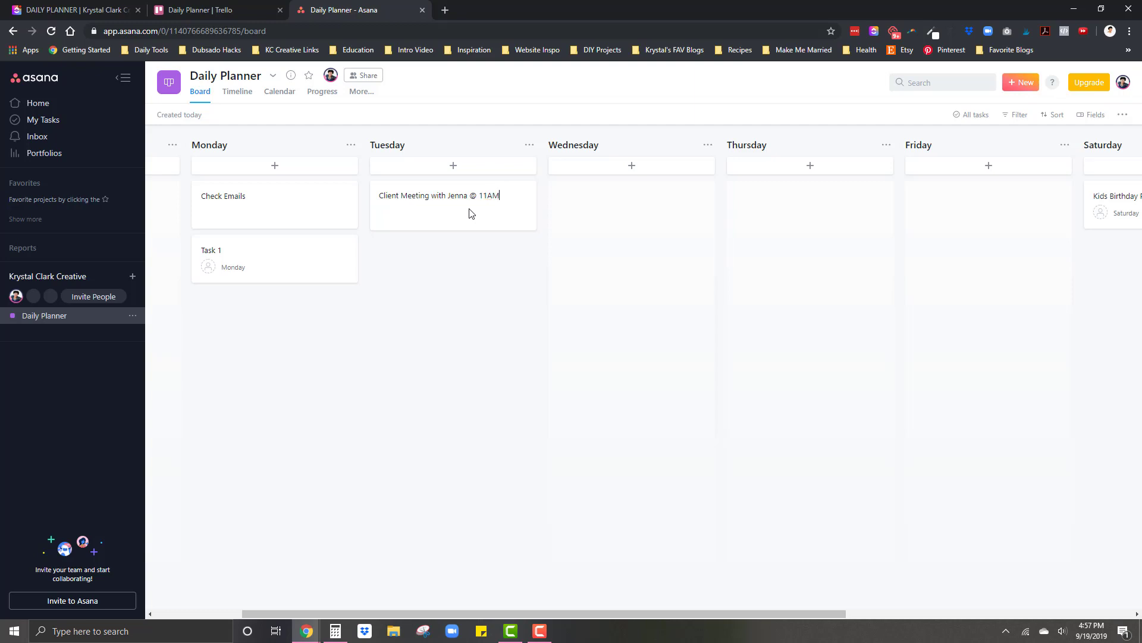
key("Return")
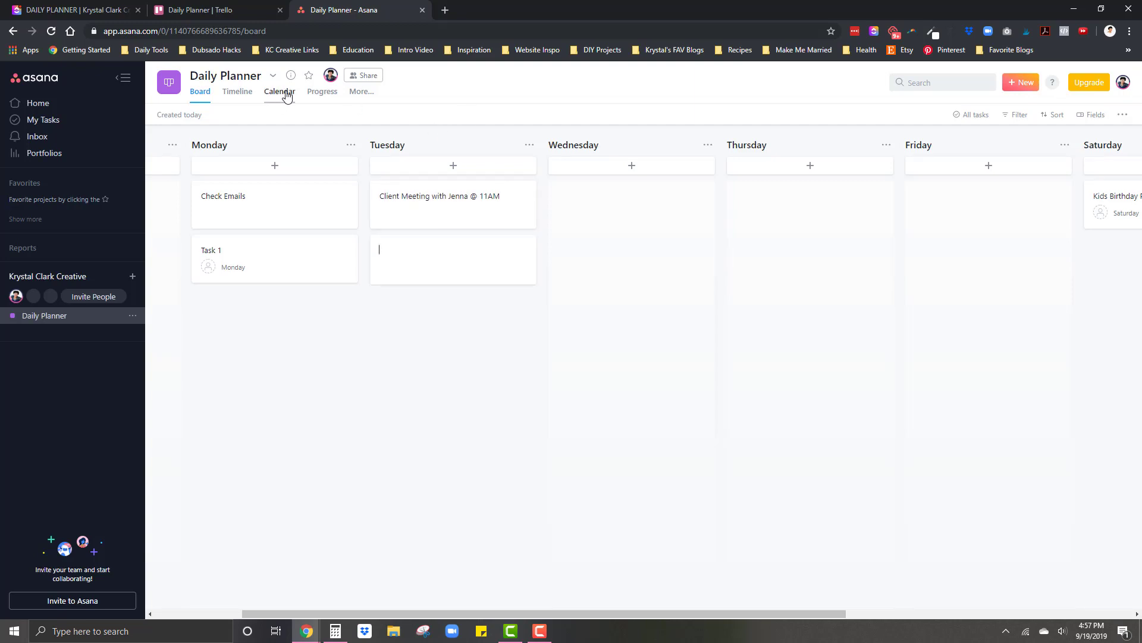
Return to the DAILY PLANNER list in ClickUp by way of Trello and review the late September tasks in the monthly calendar view.
left_click(203, 11)
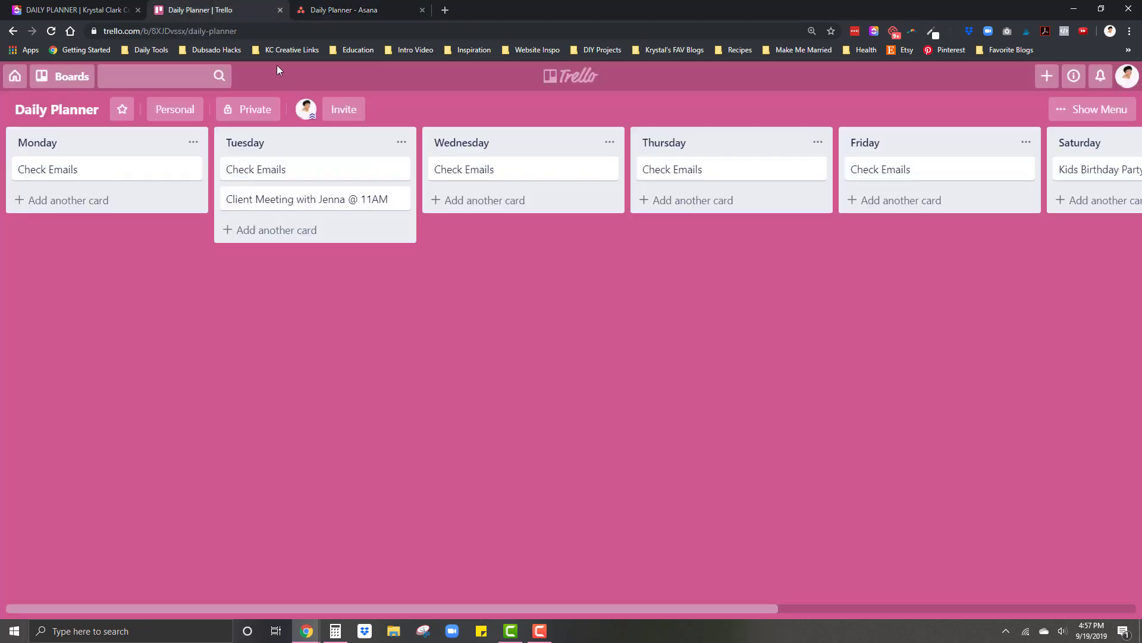
left_click(68, 11)
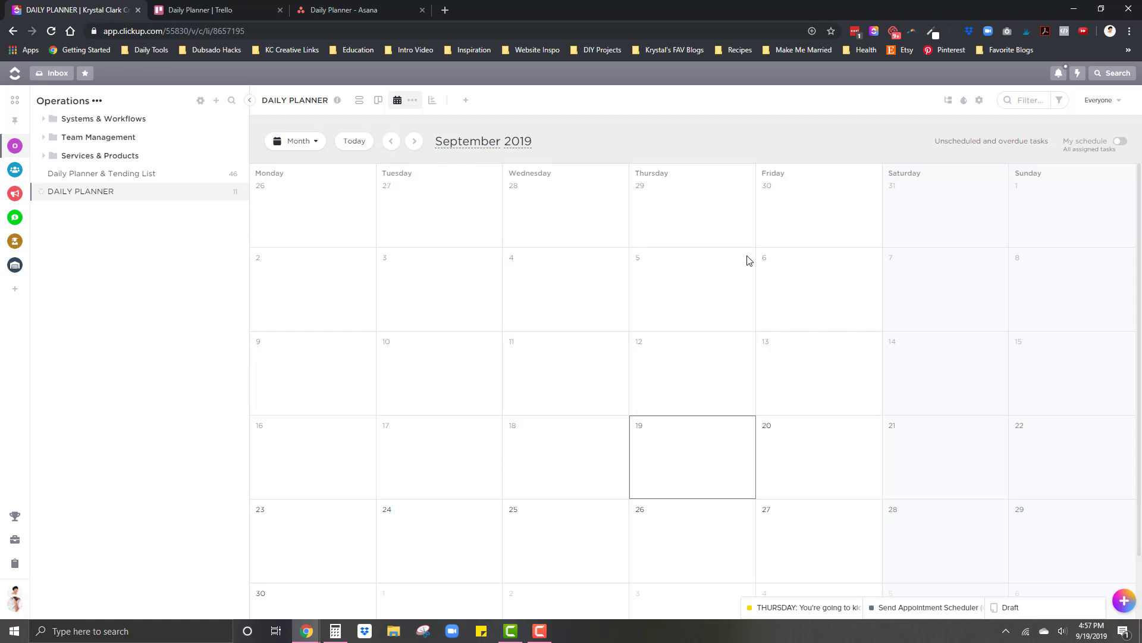
scroll(492, 348, "down", 1)
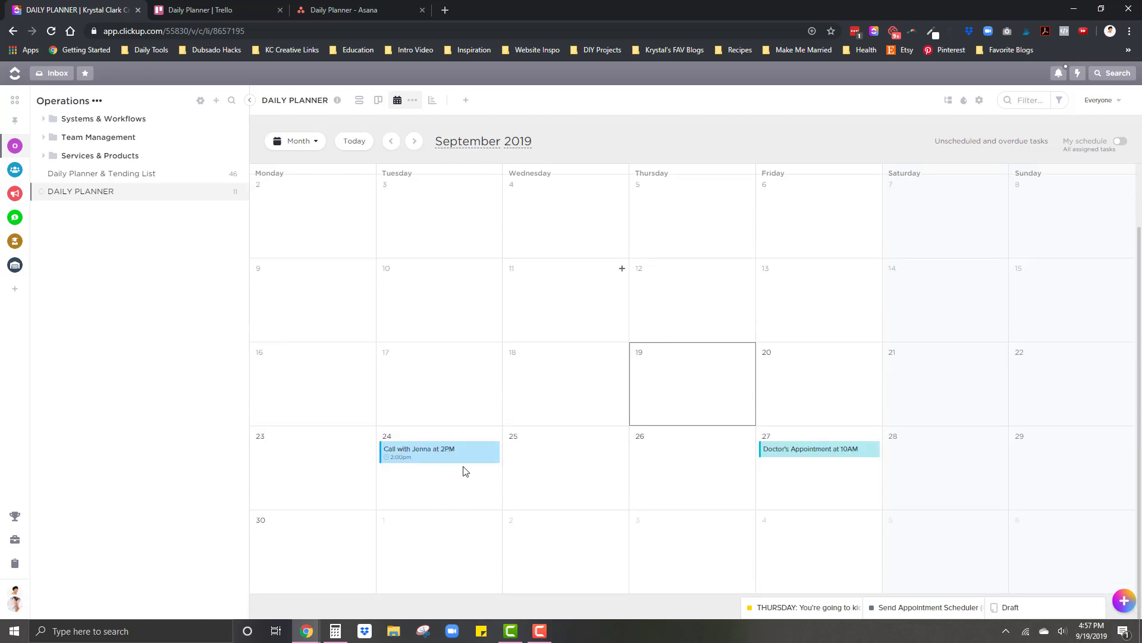